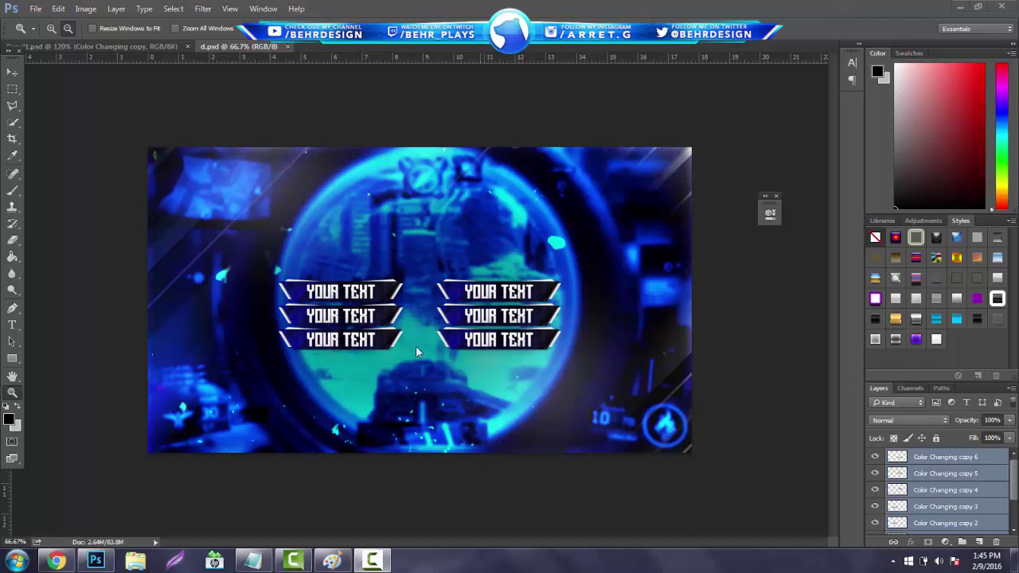
- Scroll through the Sellfy store's premade product cards, then return to the d.psd panel design
click(56, 561)
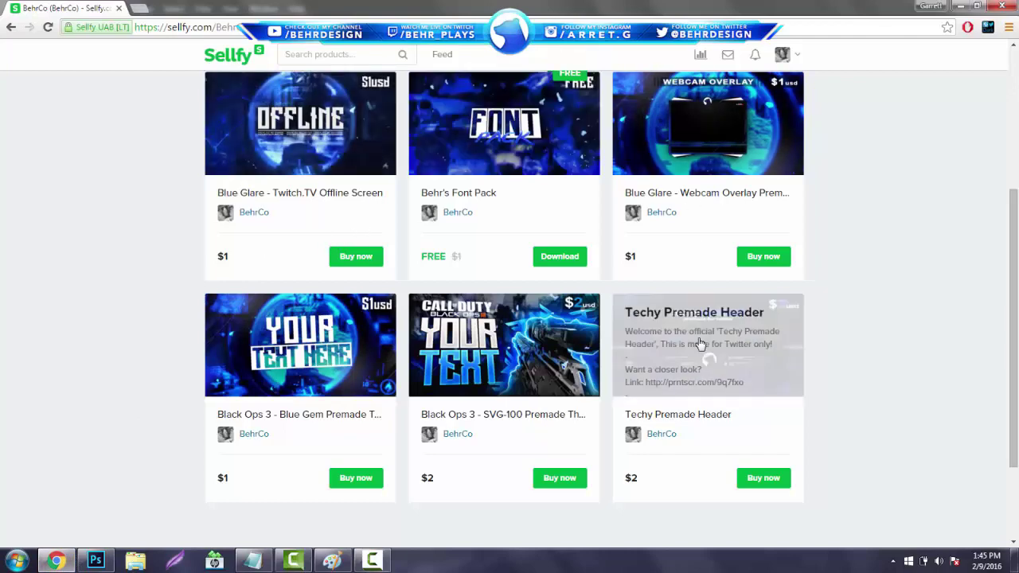
scroll(357, 342, up, 2)
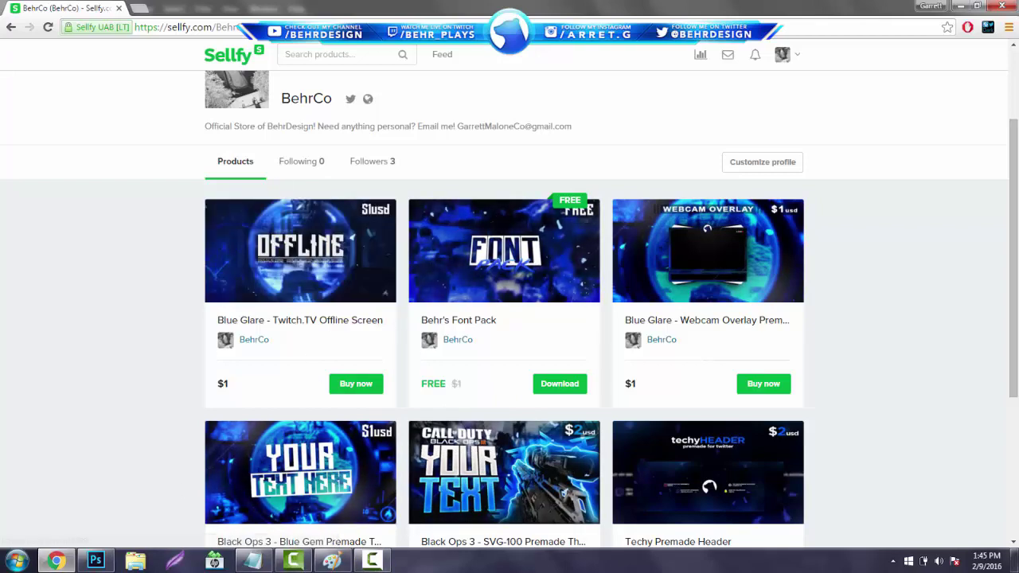
click(95, 561)
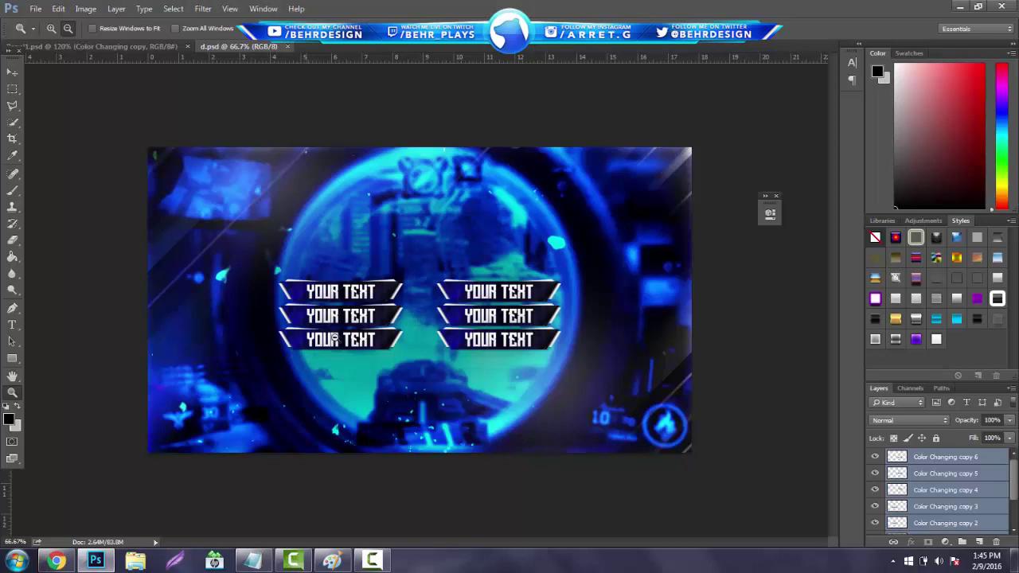
- On the single YOUR TEXT banner, hide and reshow the black BG layer to preview transparency
click(148, 48)
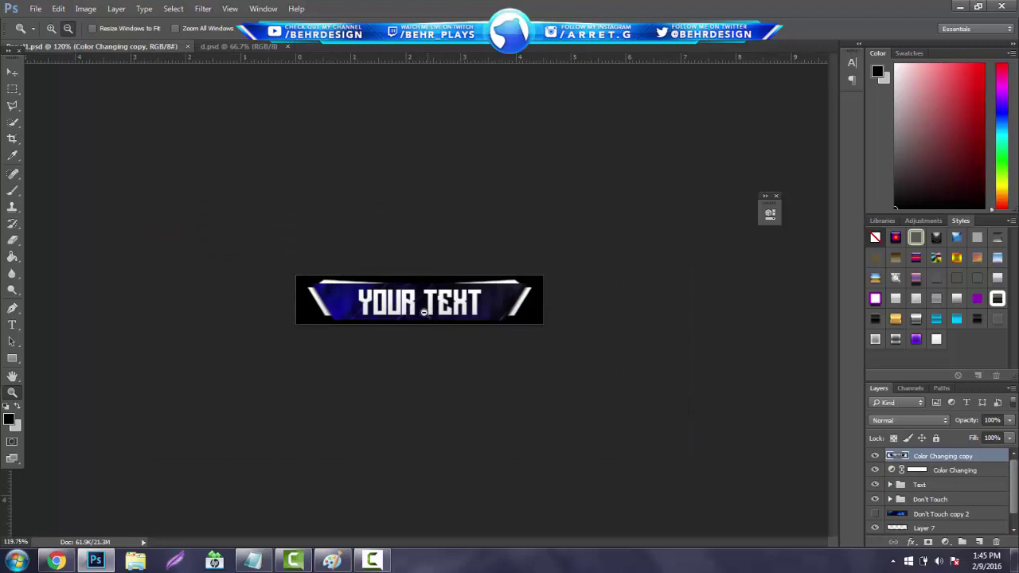
scroll(946, 514, down, 1)
click(875, 528)
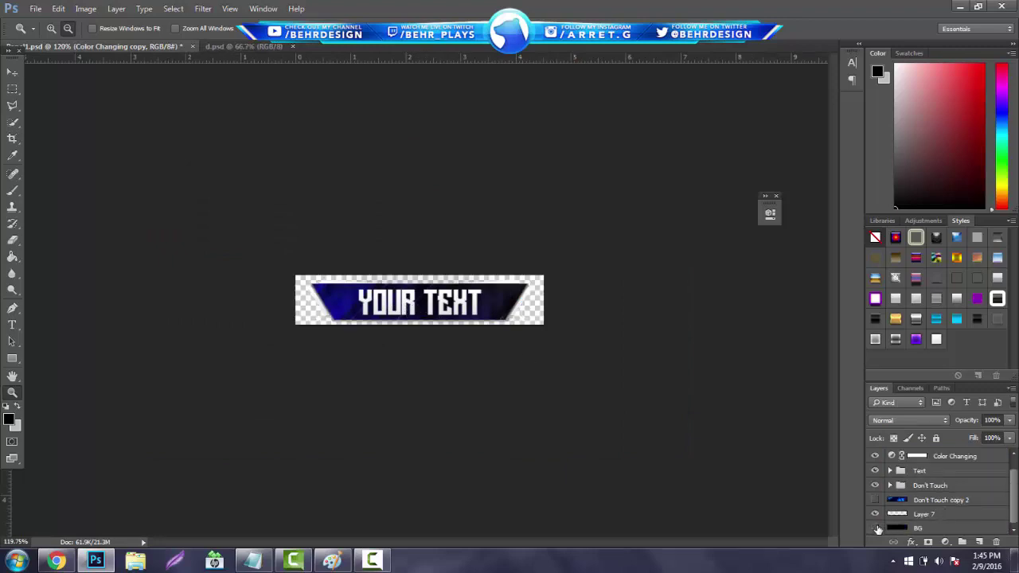
click(875, 529)
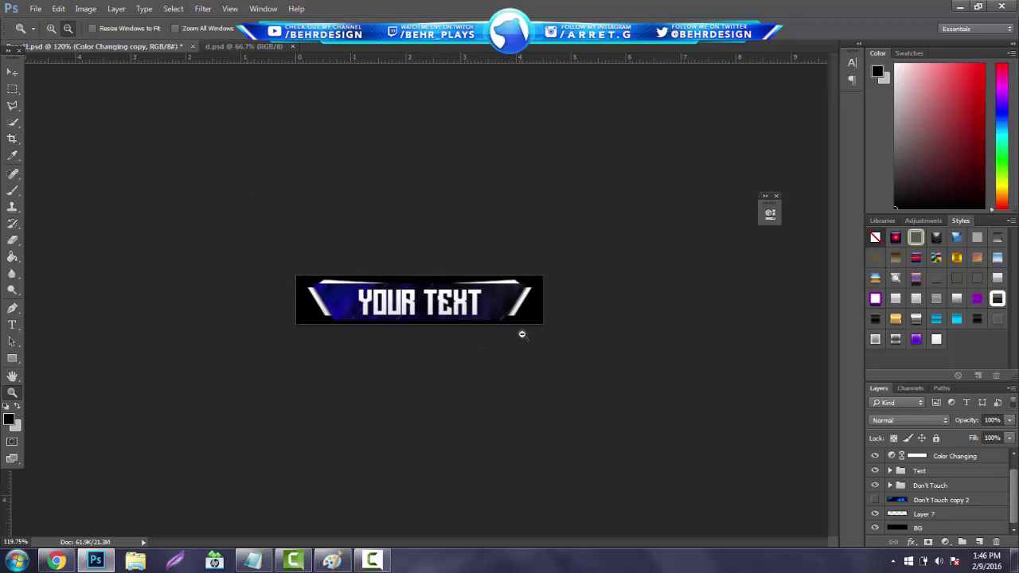
- Open StockPack.psd from the Downloads folder
click(33, 8)
click(44, 36)
click(56, 101)
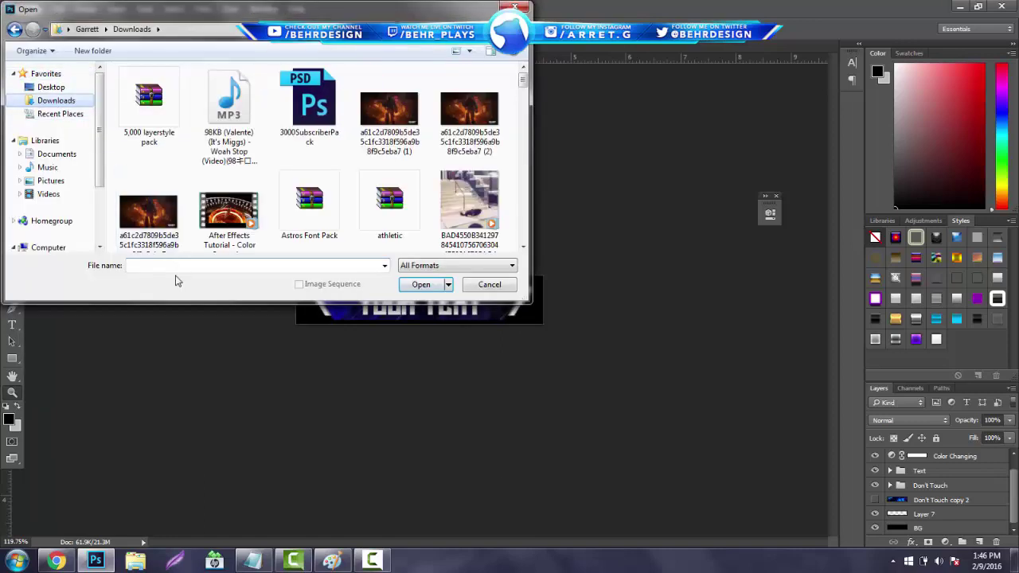
click(178, 266)
text(st)
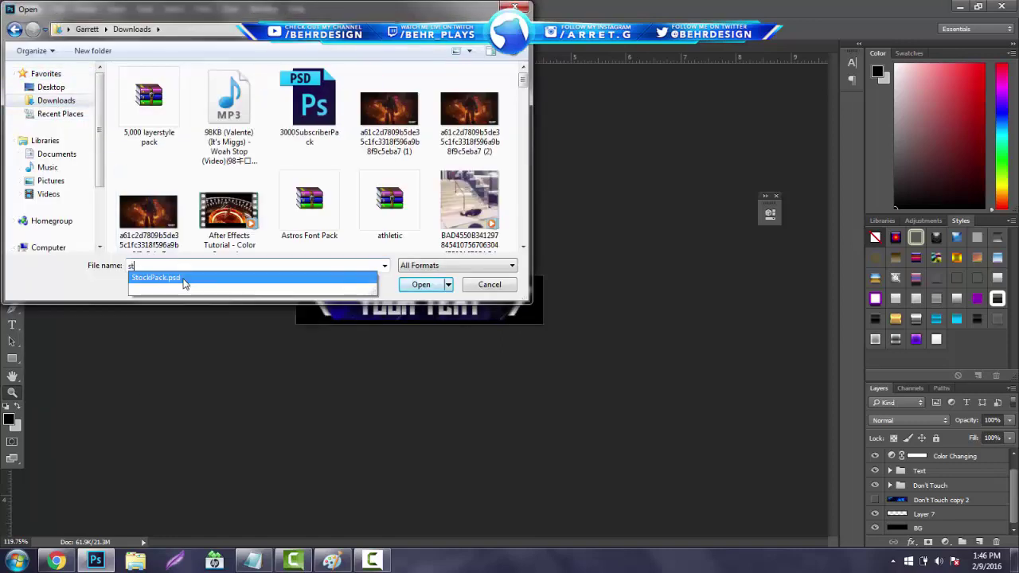
click(185, 279)
click(420, 284)
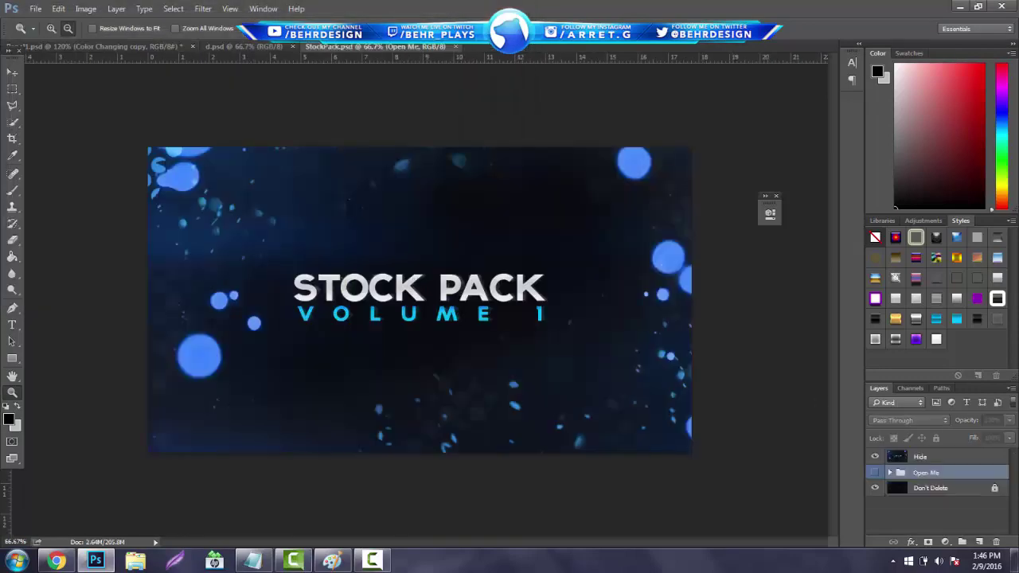
- In StockPack.psd, hide the Hide layer and show the Orange Light background inside Open Me
click(874, 456)
click(889, 473)
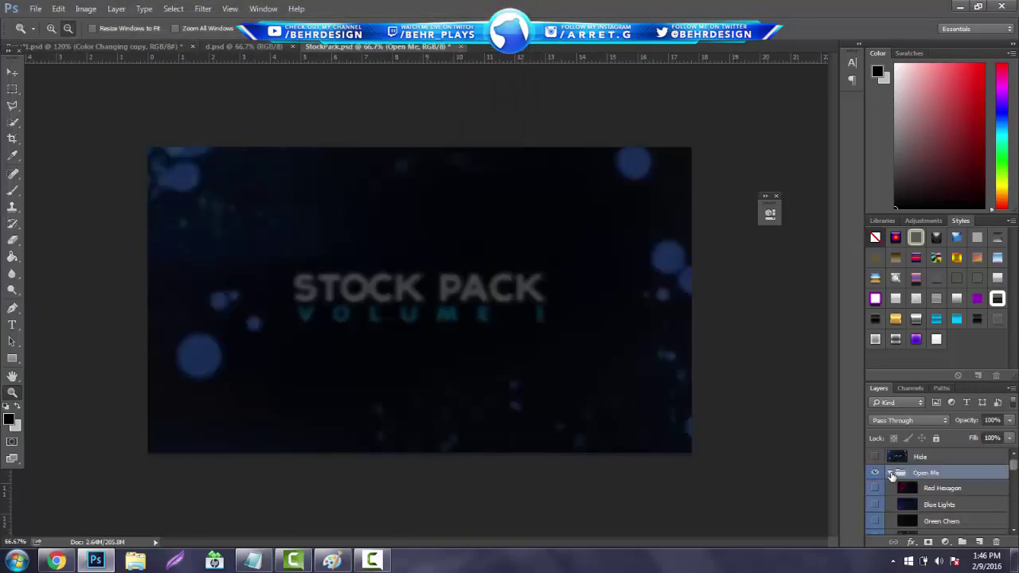
scroll(872, 478, up, 1)
click(874, 472)
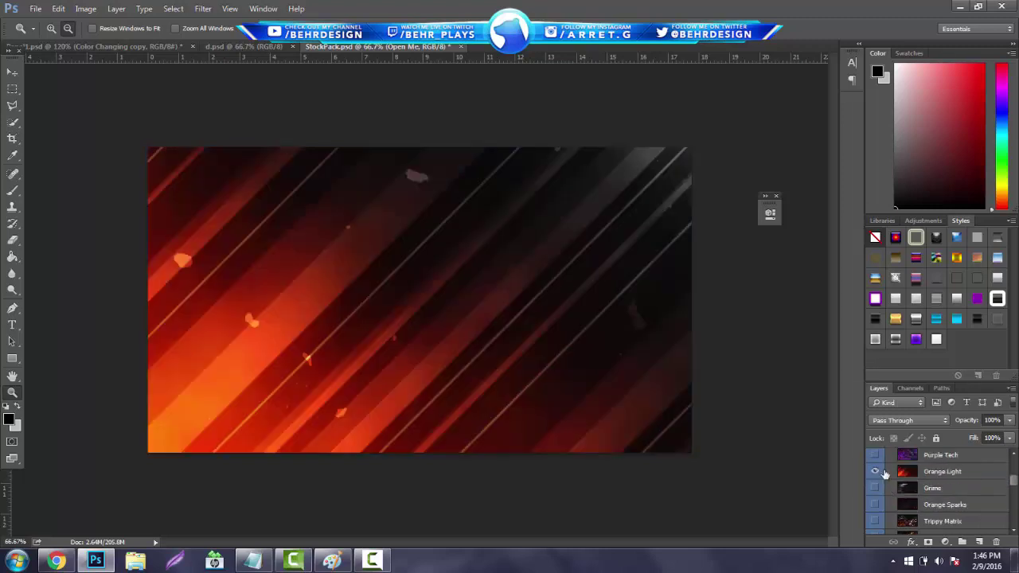
click(224, 47)
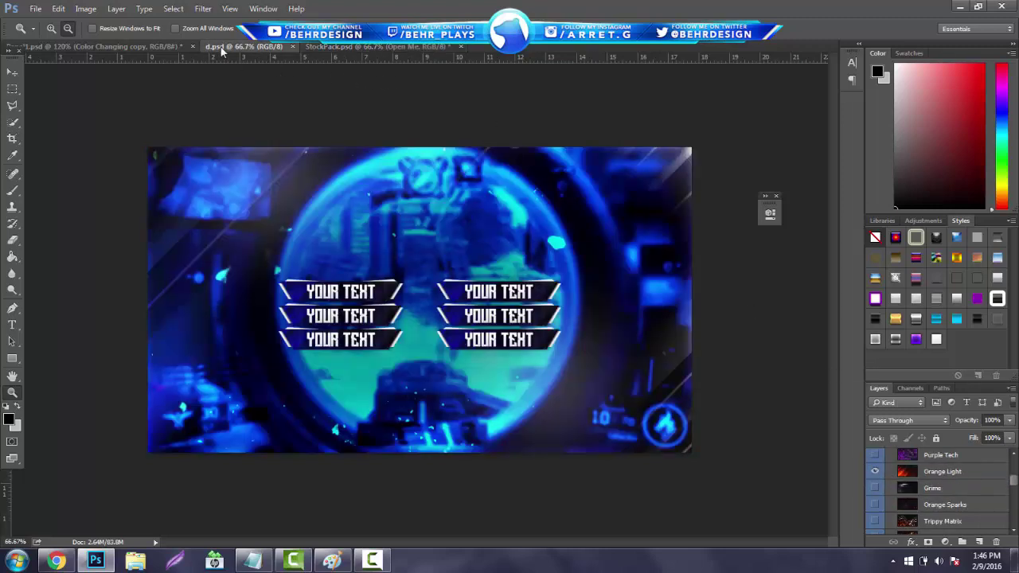
- Check the single banner's Image Size, keeping the original size without resizing
click(164, 46)
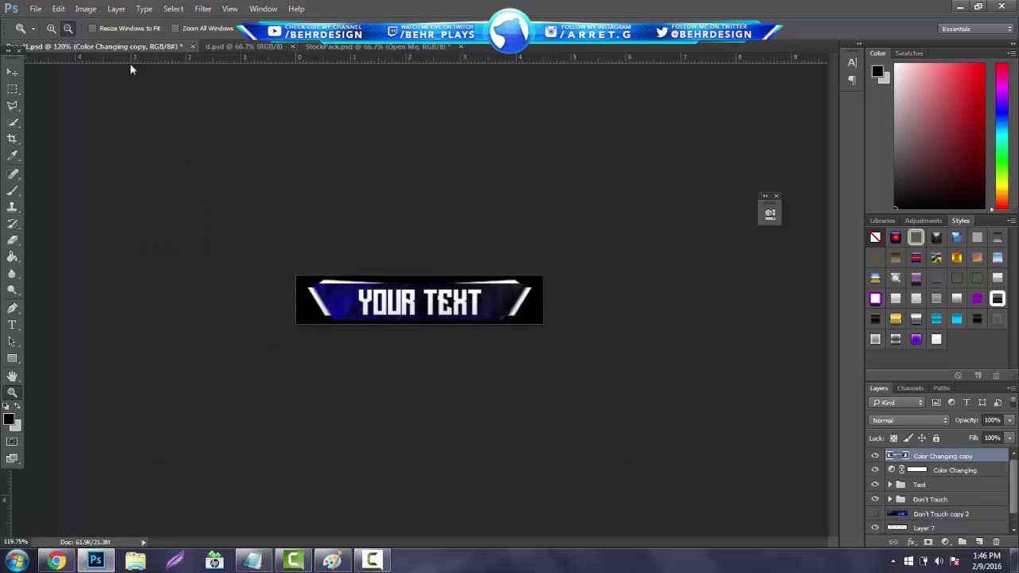
click(85, 9)
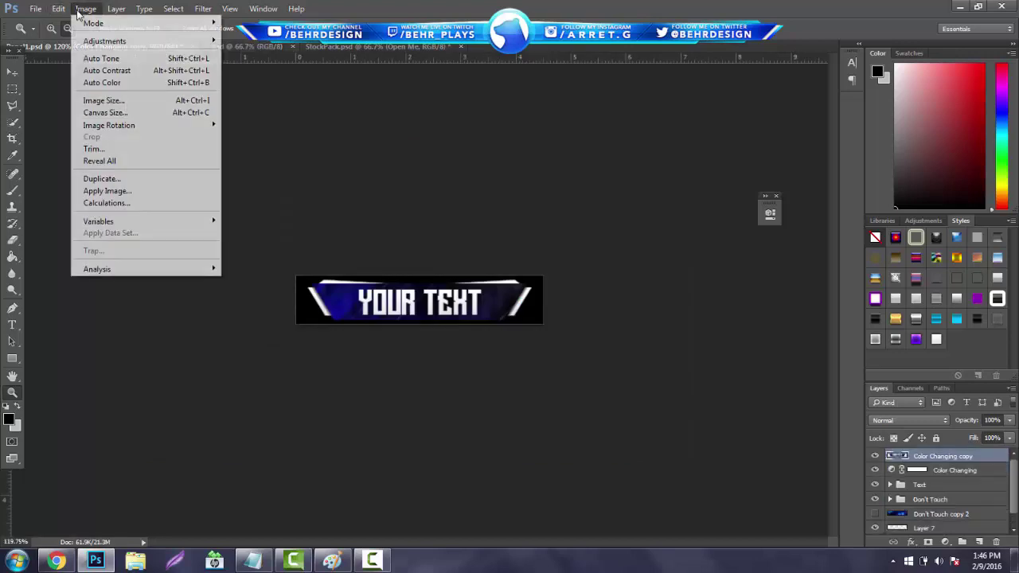
click(119, 102)
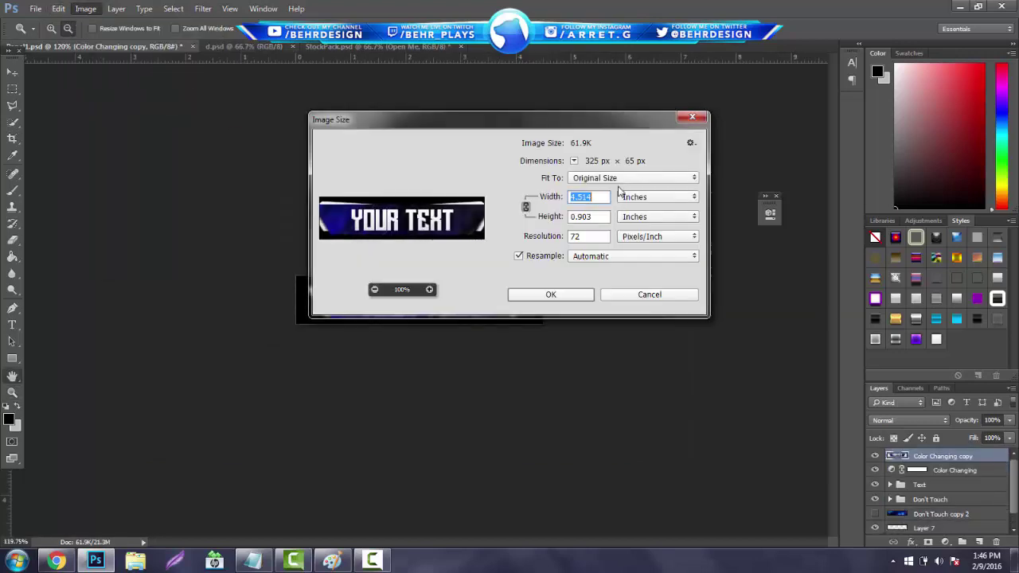
click(625, 178)
click(627, 181)
click(691, 117)
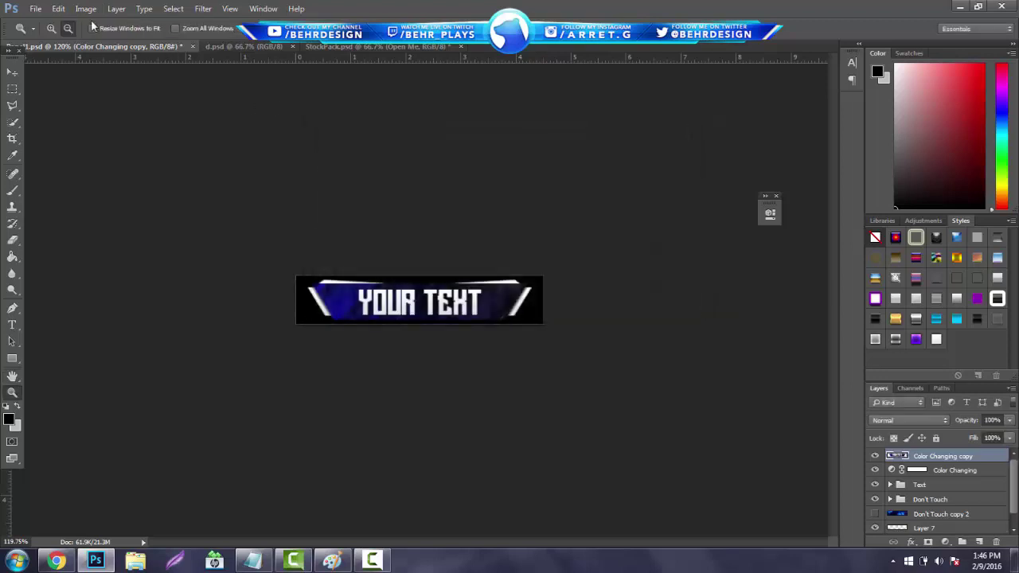
- Confirm the canvas is 325 × 65 pixels and delete the Color Changing copy layer
click(85, 9)
click(125, 117)
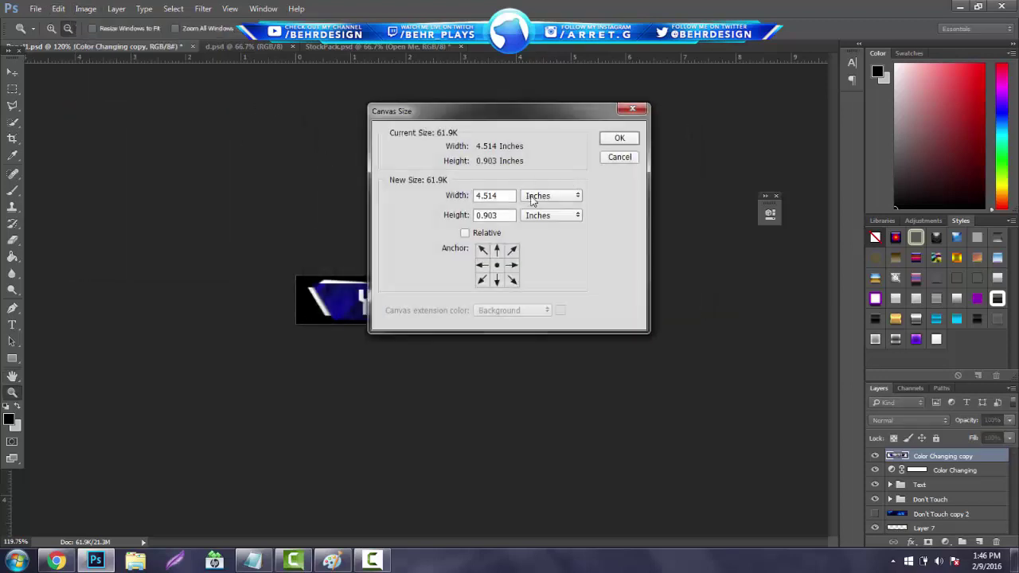
click(549, 195)
click(544, 216)
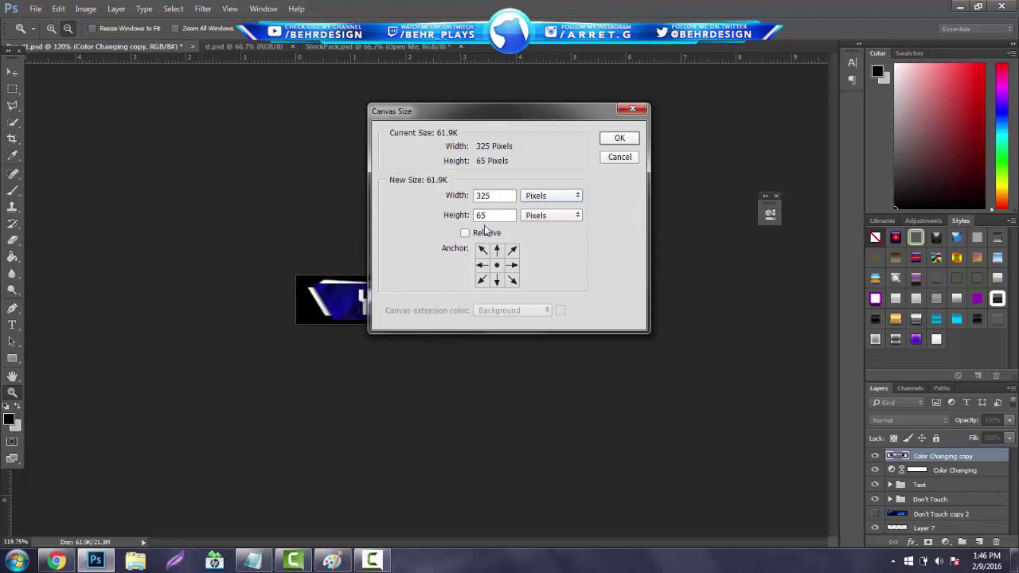
click(619, 137)
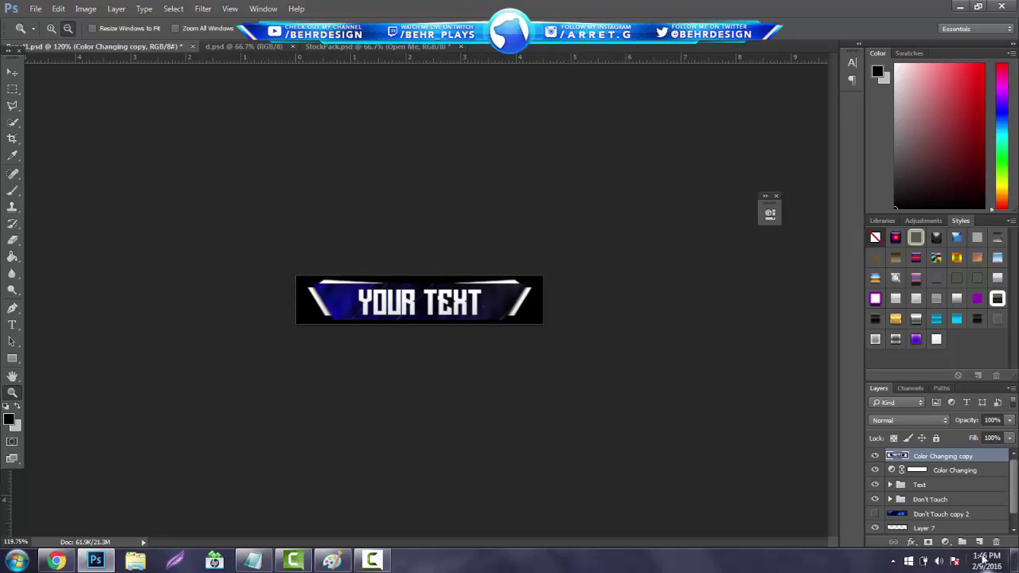
key(Delete)
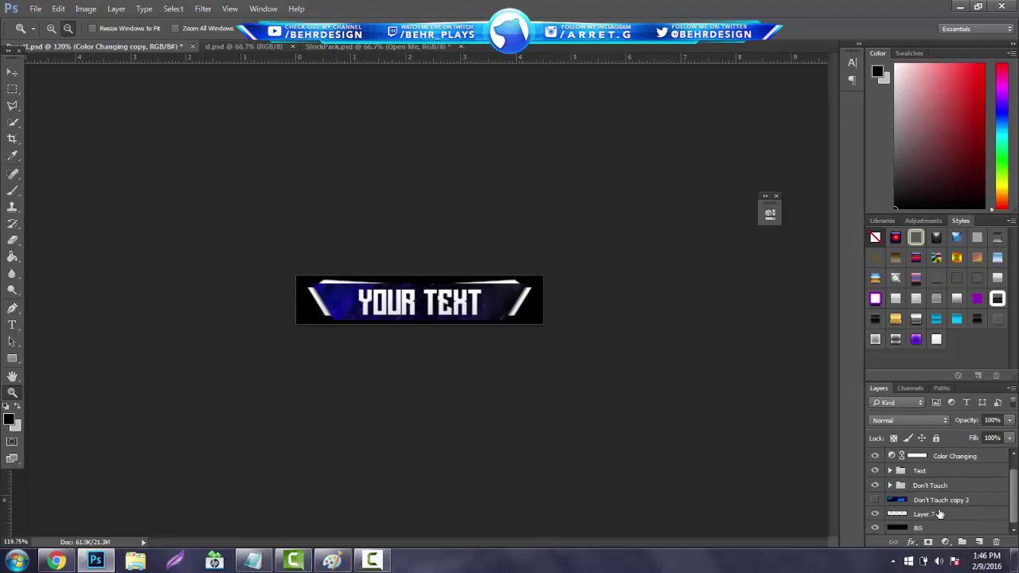
- Delete all banner layers except BG and fill the background light grey
shift+click(938, 515)
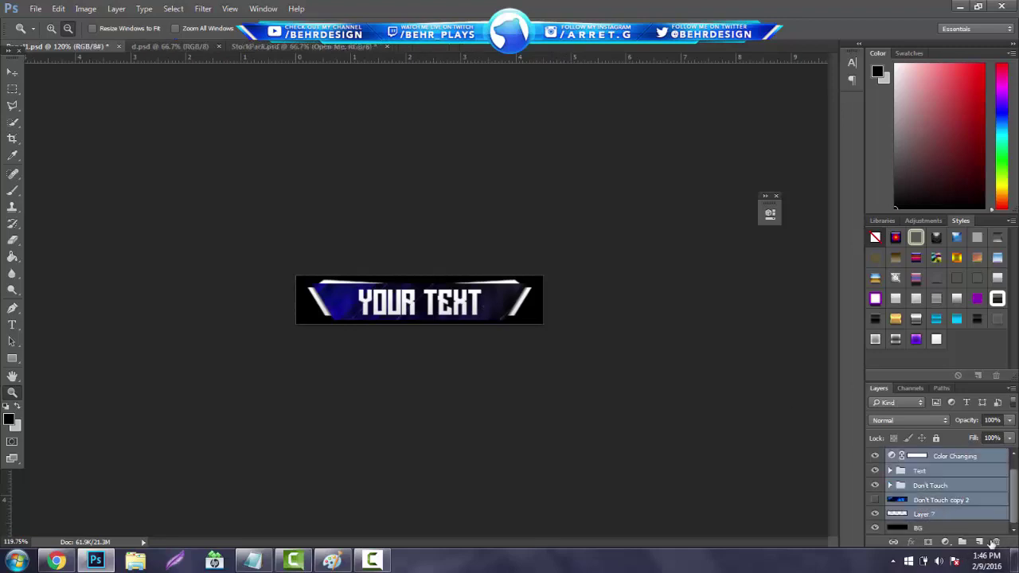
click(996, 542)
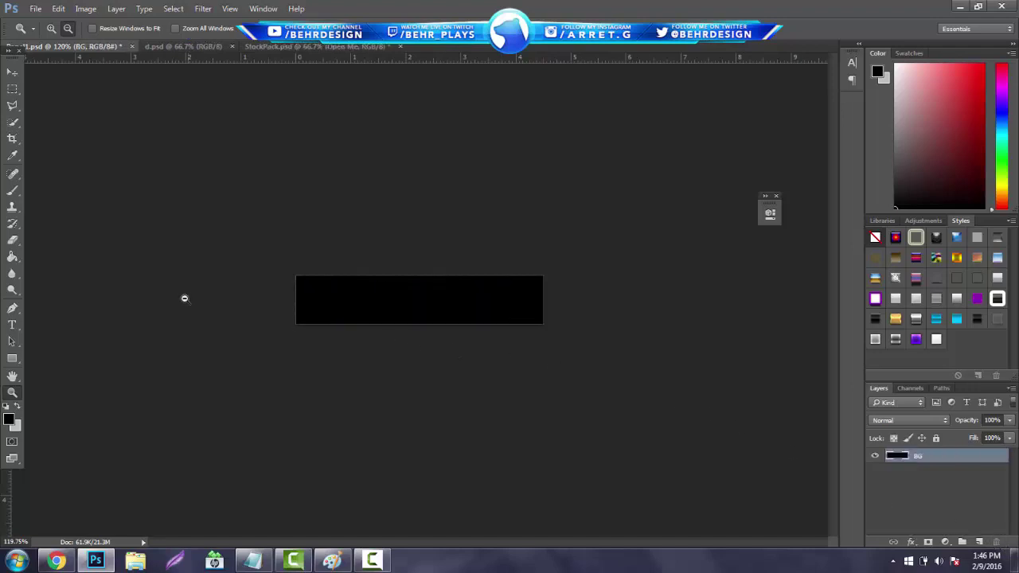
drag(420, 295, 445, 285)
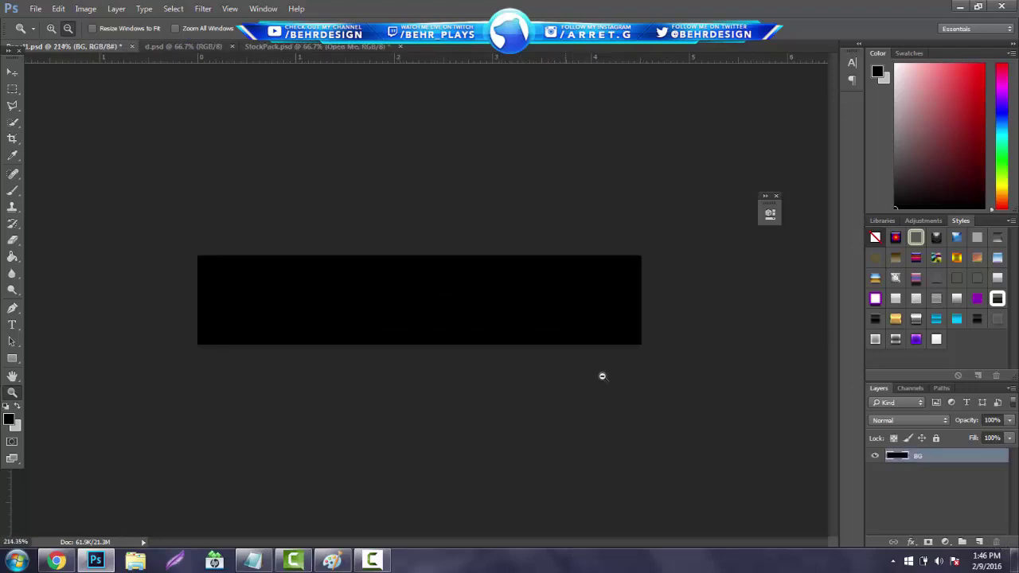
click(18, 408)
click(13, 257)
click(477, 339)
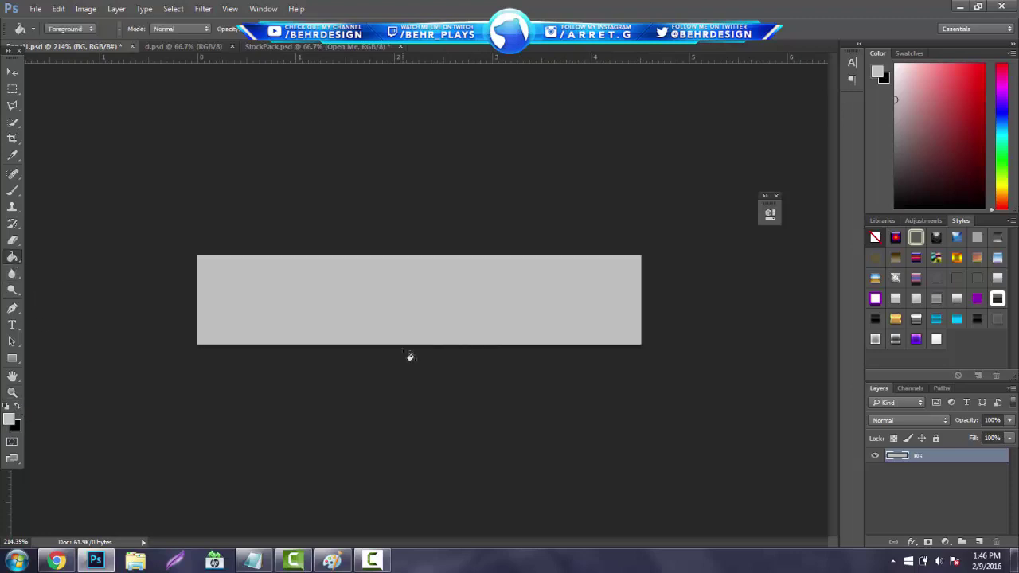
- Draw a black rectangle, widen it to 104%, and centre it on the grey background
click(12, 359)
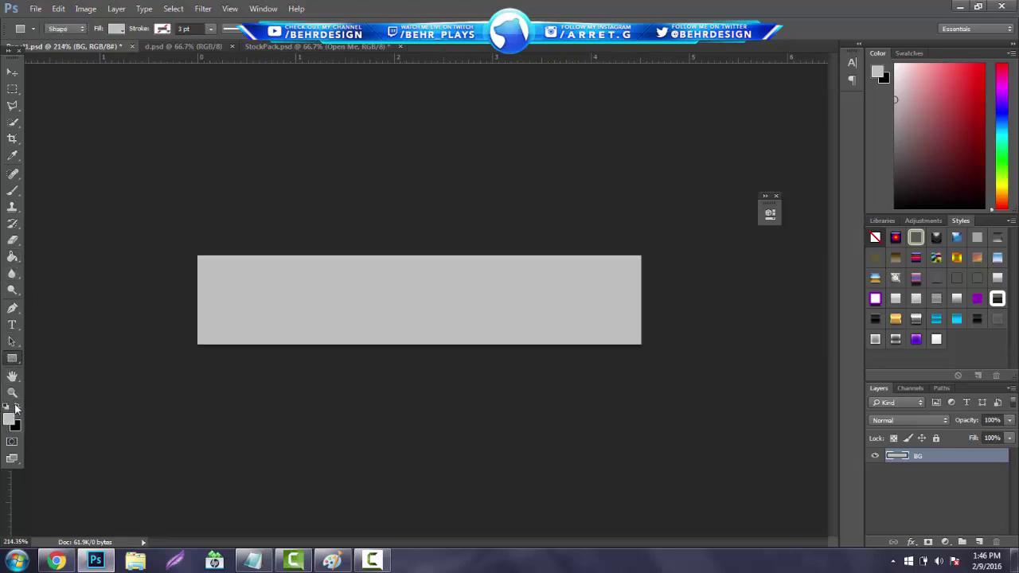
click(18, 408)
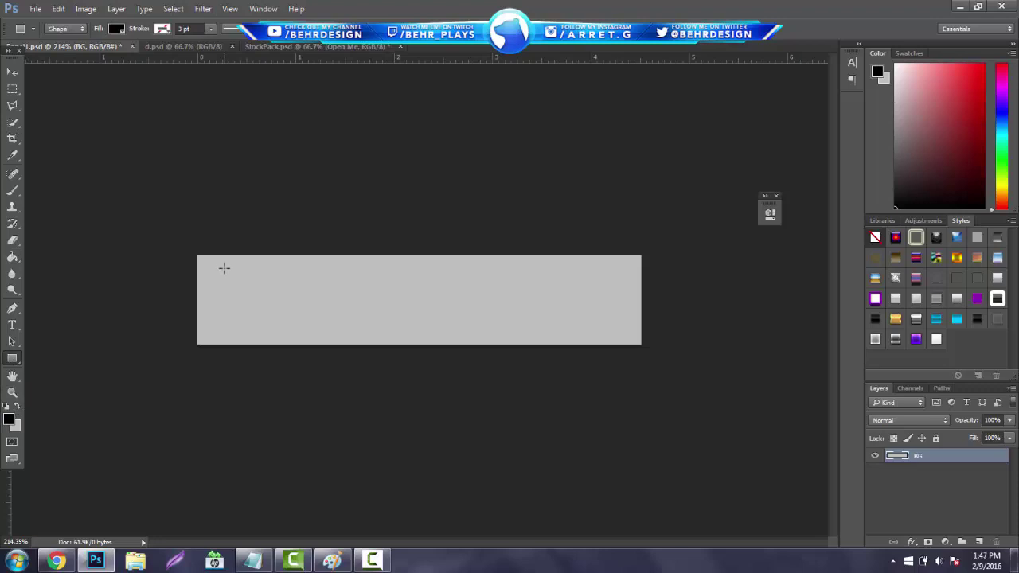
drag(224, 269, 589, 329)
click(749, 208)
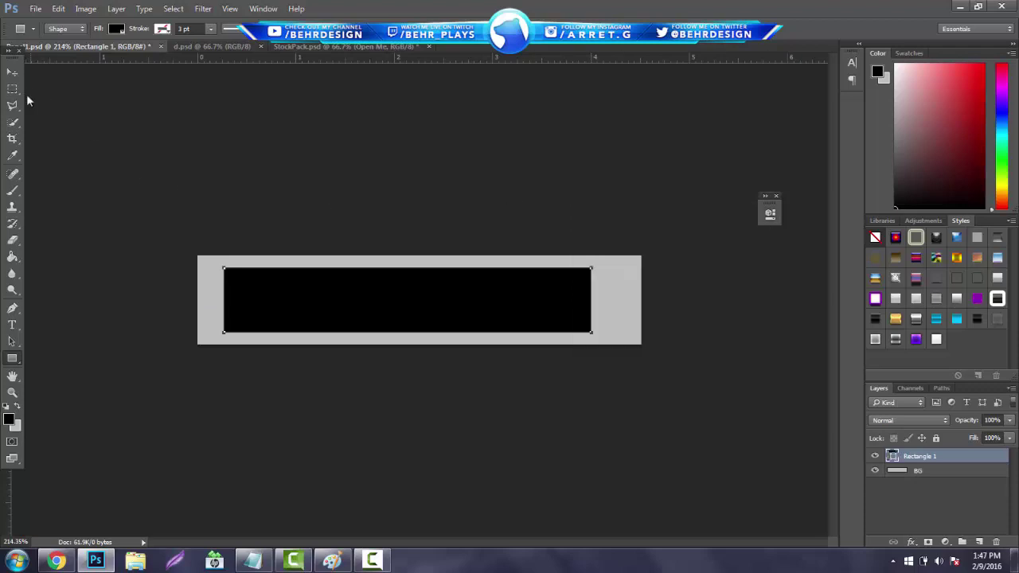
click(11, 72)
mouse_move(208, 123)
mouse_down()
mouse_move(229, 123)
mouse_move(220, 128)
mouse_up()
key(ctrl+t)
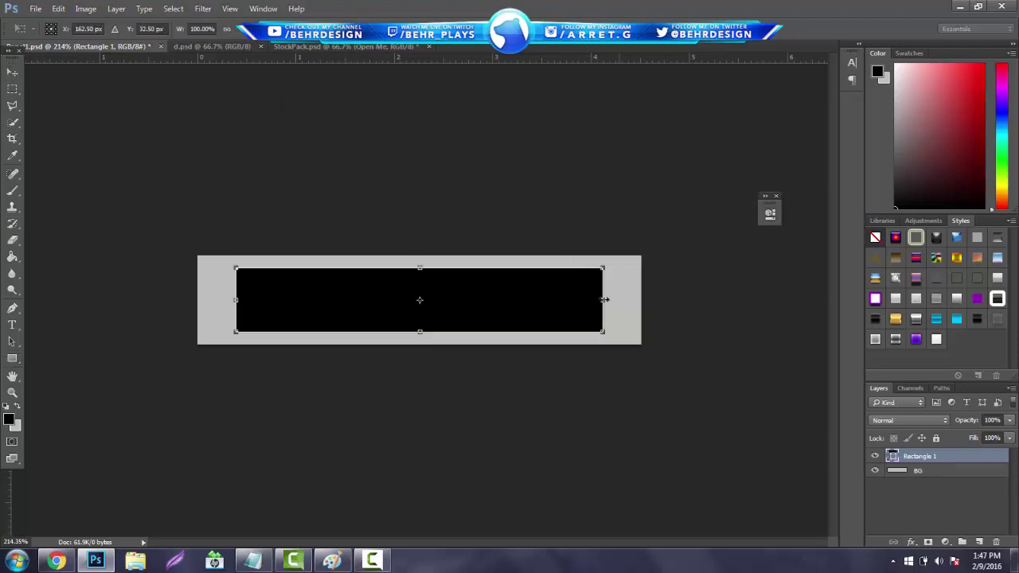
drag(602, 300, 625, 299)
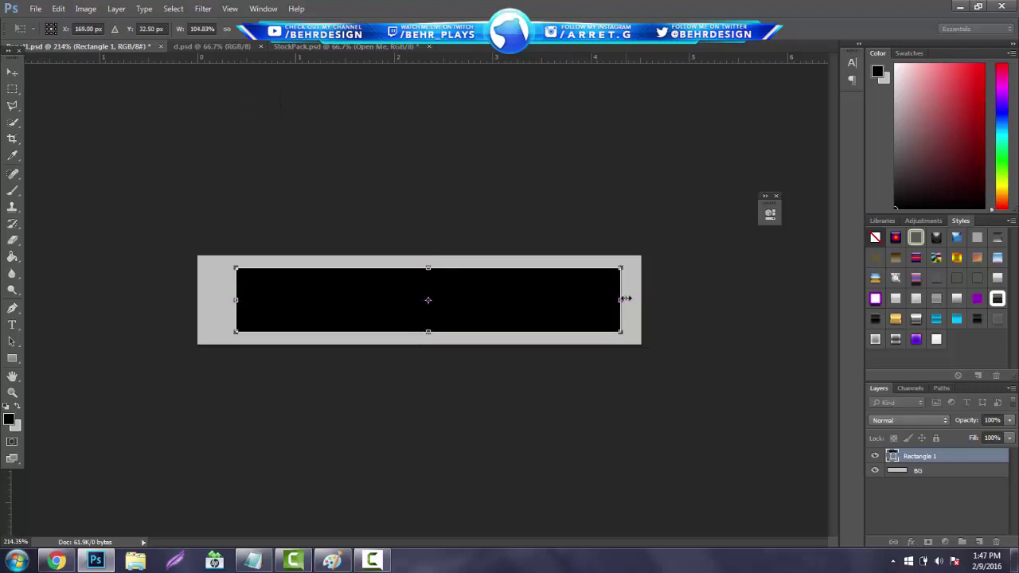
key(Return)
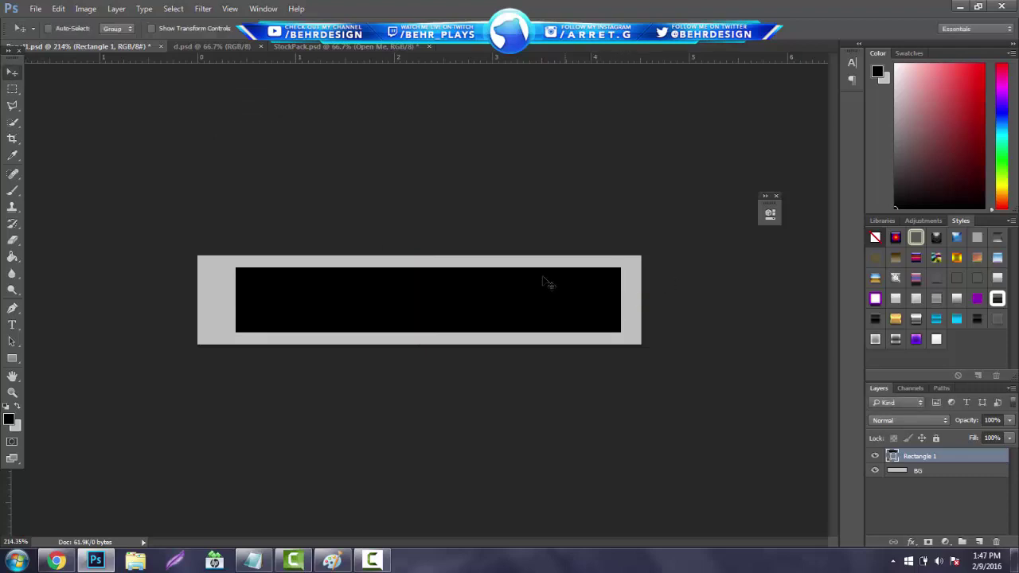
mouse_move(539, 278)
mouse_down()
mouse_move(516, 277)
mouse_move(535, 282)
mouse_up()
- On a new layer, make an angled polygonal selection over the banner's right end
click(979, 542)
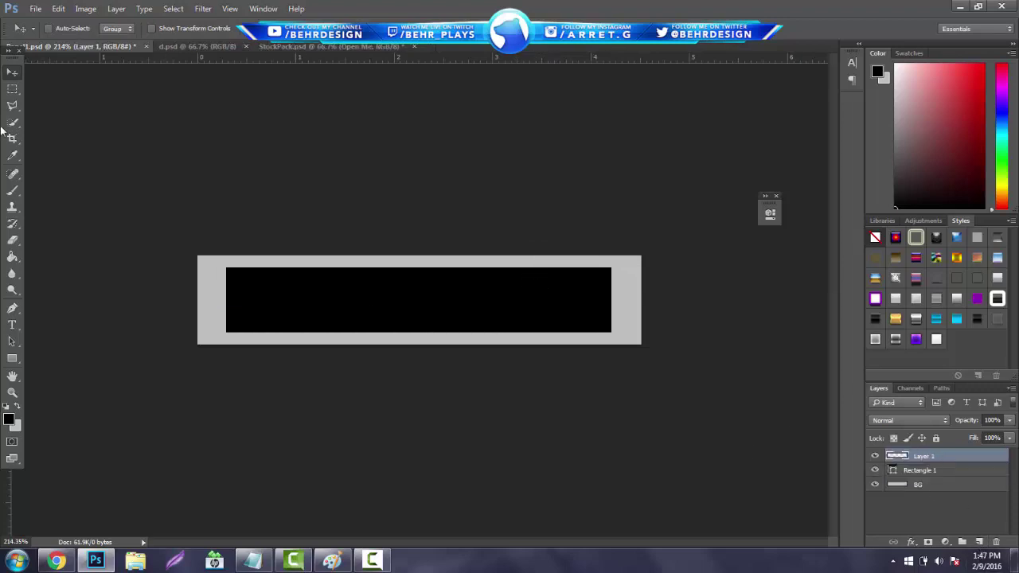
click(12, 90)
click(12, 105)
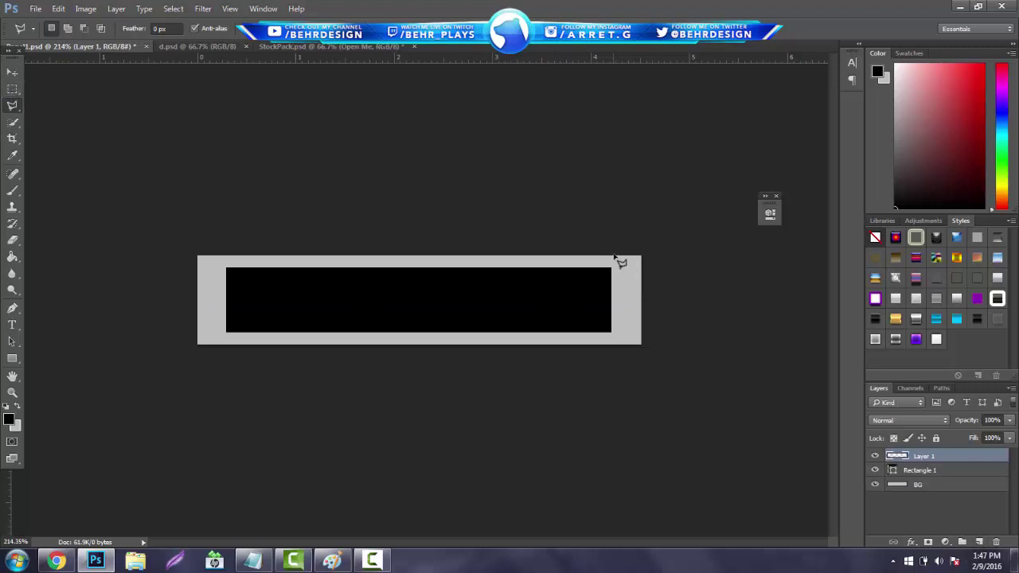
click(619, 259)
click(611, 265)
click(562, 359)
click(647, 353)
double_click(646, 288)
- Fill the angled selection with a blue-grey colour and deselect
right_click(620, 296)
click(648, 478)
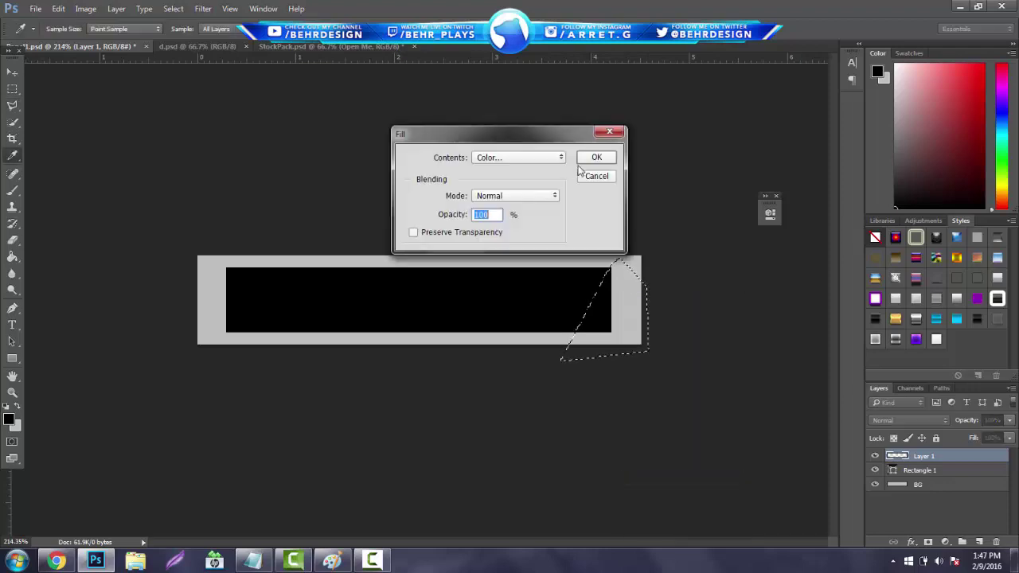
click(538, 157)
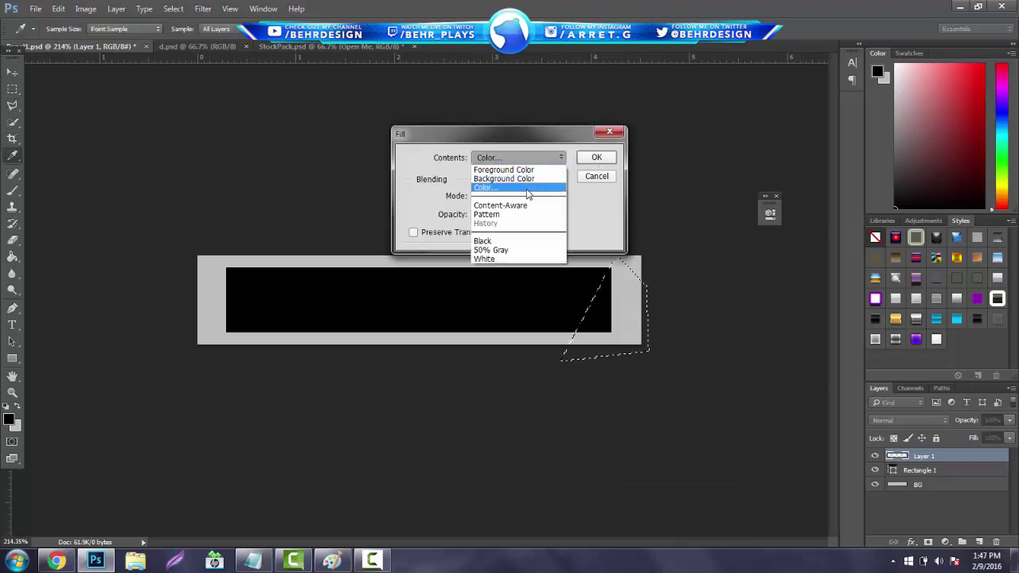
click(526, 187)
key(Return)
click(606, 157)
right_click(619, 178)
click(619, 178)
right_click(597, 211)
right_click(459, 288)
click(494, 295)
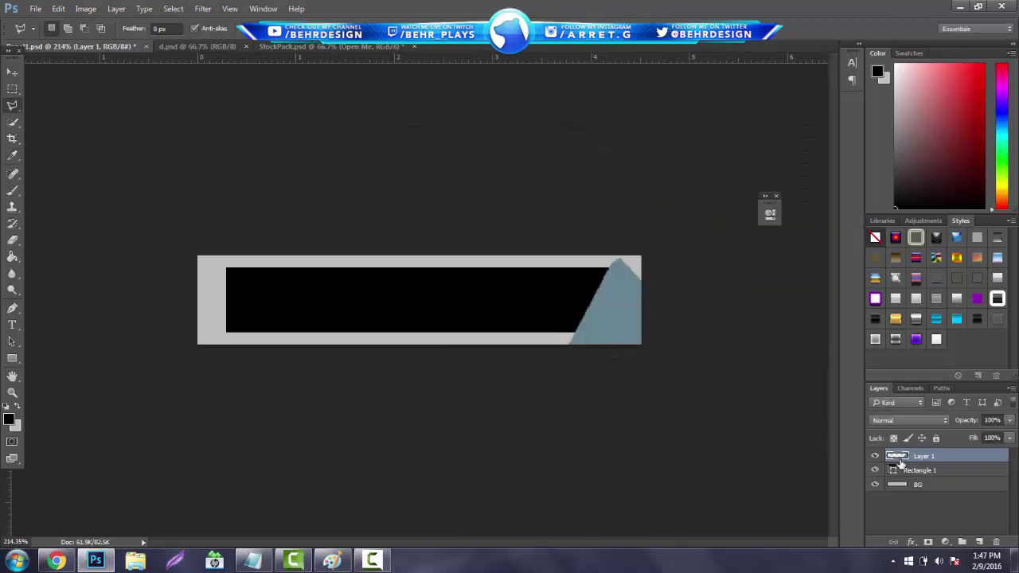
- Rasterize Rectangle 1 and cut the blue-grey corner shape out of its right end
ctrl+click(897, 456)
click(919, 470)
right_click(919, 470)
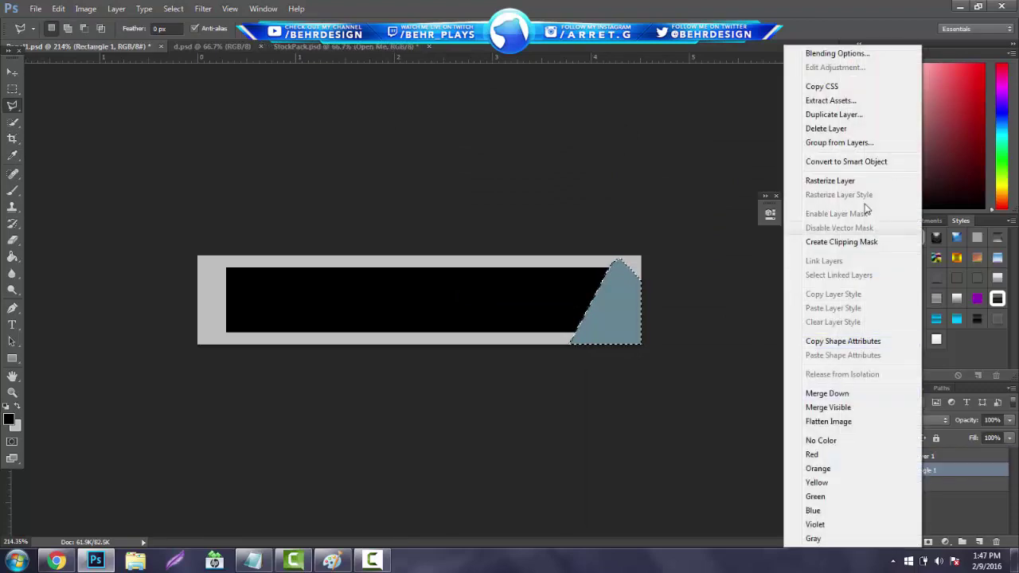
click(829, 181)
key(ctrl+d)
- Mirror the blue-grey shape to the banner's left end, then hide Layer 1
click(927, 456)
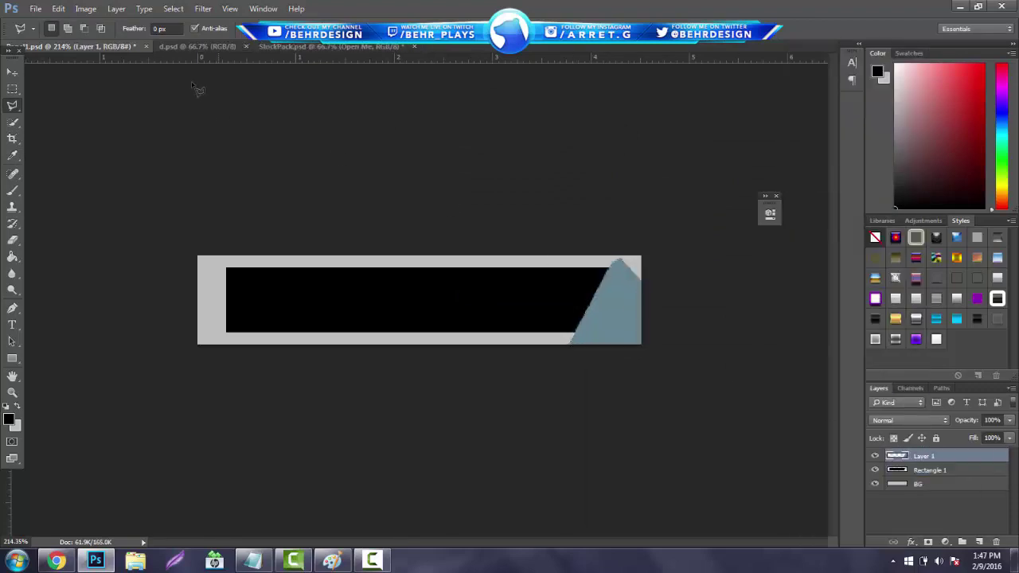
click(58, 9)
mouse_move(181, 280)
click(318, 419)
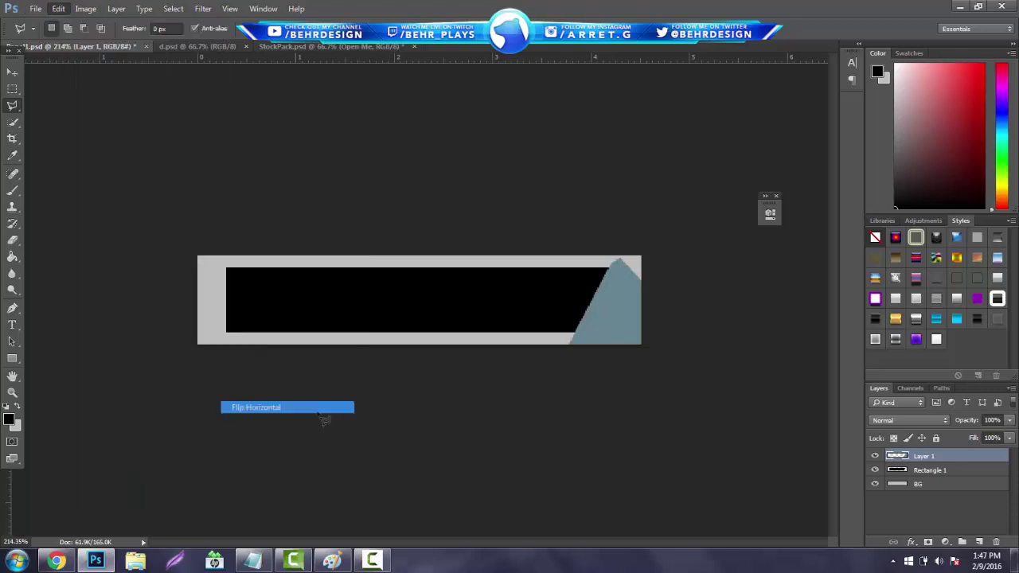
drag(281, 178, 283, 219)
click(923, 470)
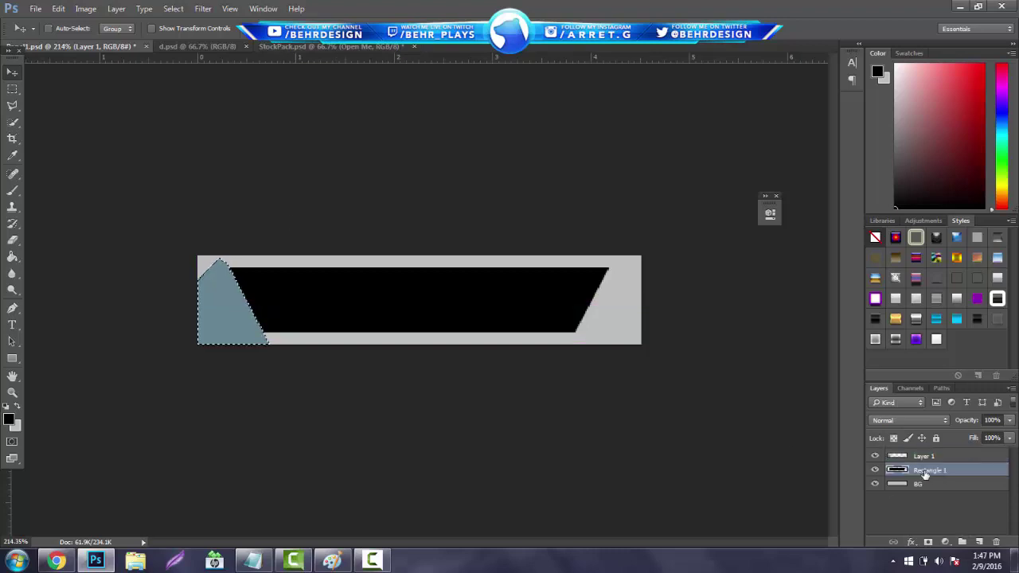
click(874, 455)
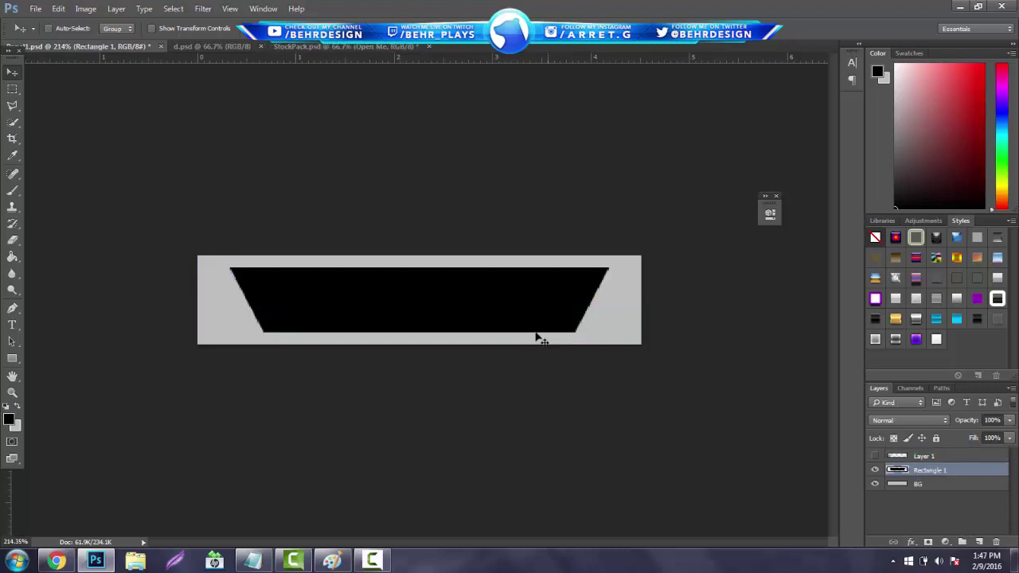
- Drag the Open Me stock graphics from StockPack.psd into the banner document
mouse_move(465, 292)
mouse_down()
mouse_move(457, 289)
mouse_move(466, 293)
mouse_up()
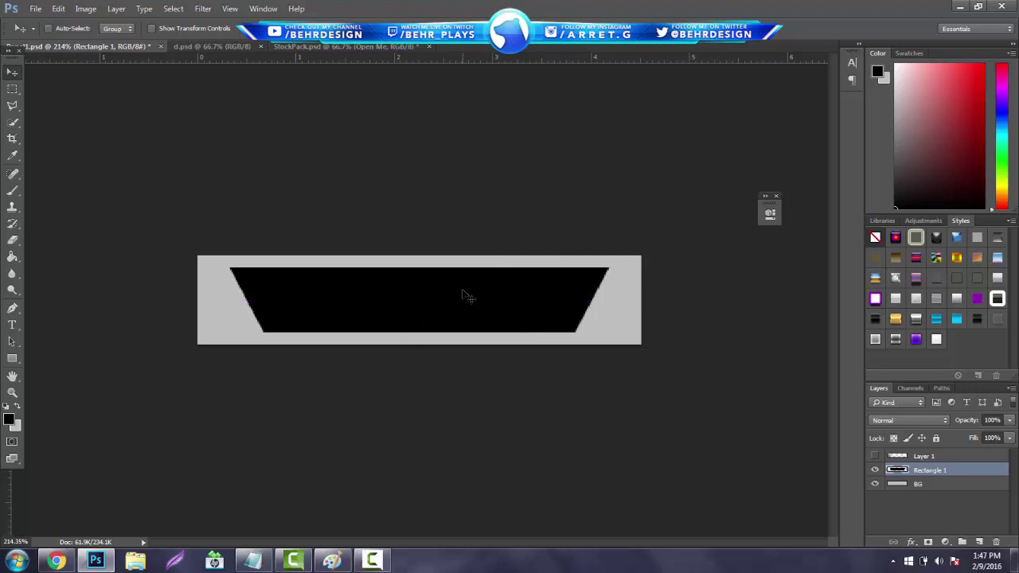
click(311, 46)
drag(263, 183, 421, 263)
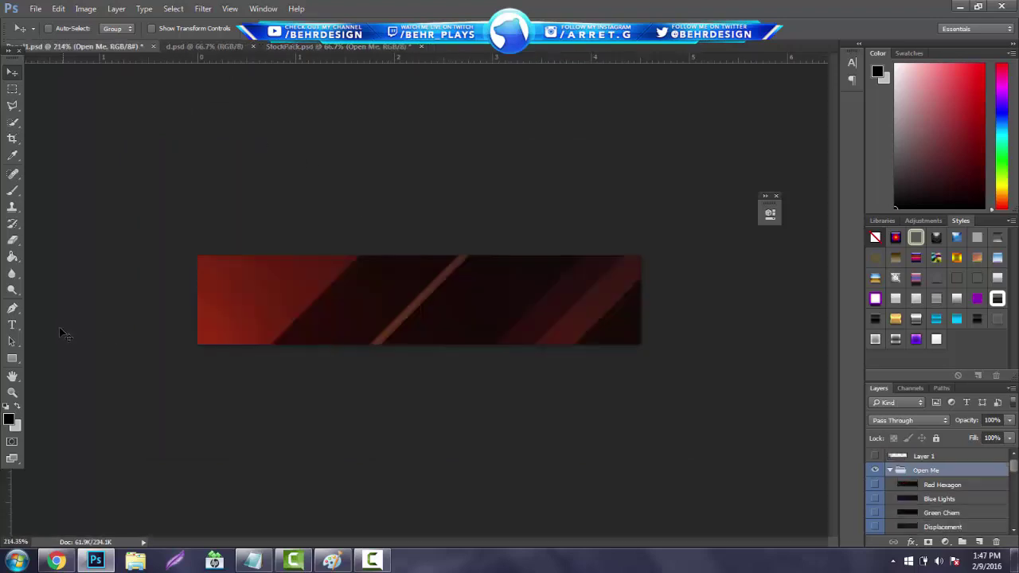
click(12, 391)
drag(390, 295, 323, 307)
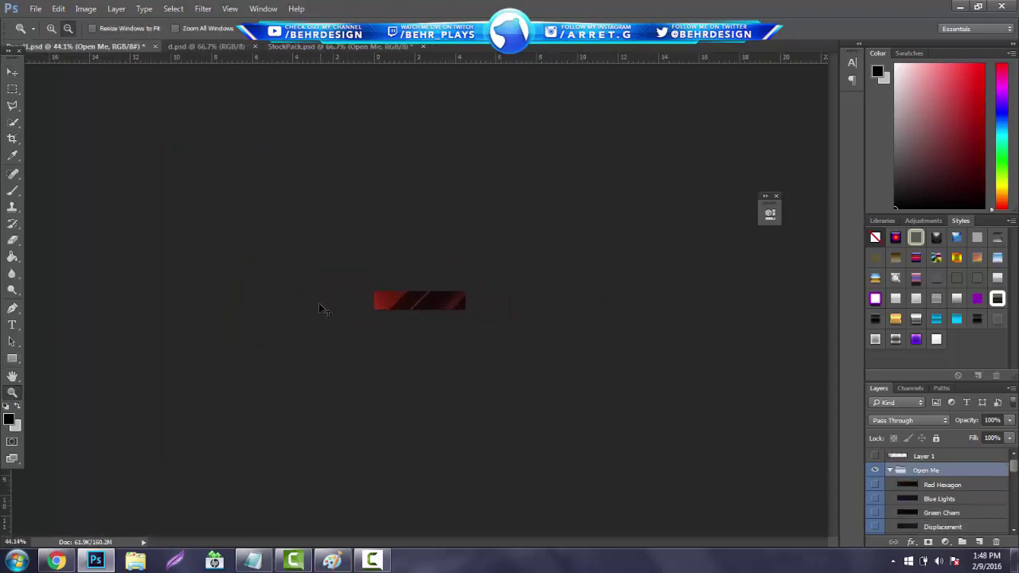
- Shrink the stock graphic to about a third and position it over the banner
key(ctrl+t)
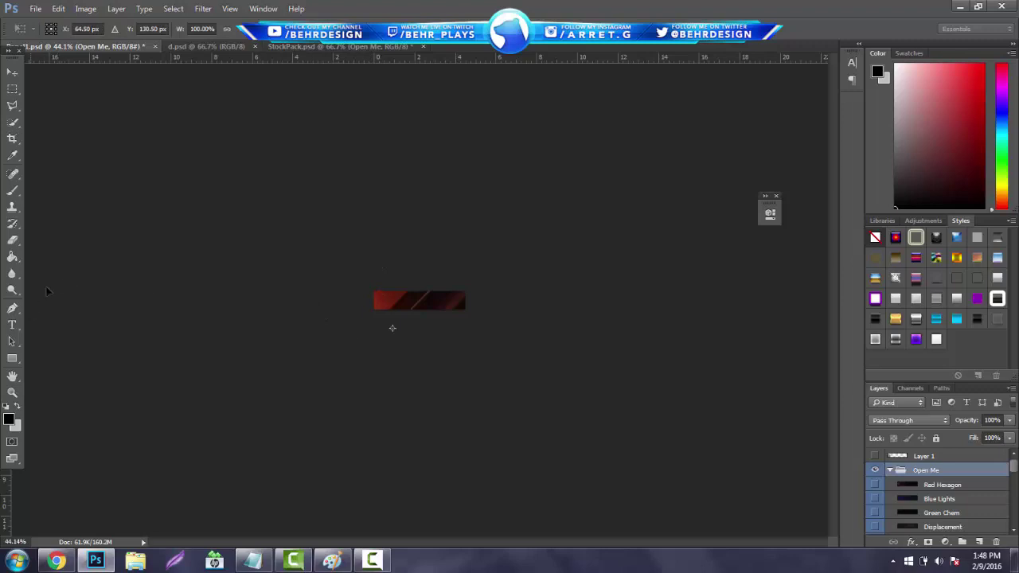
key(Escape)
drag(291, 285, 262, 291)
key(ctrl+t)
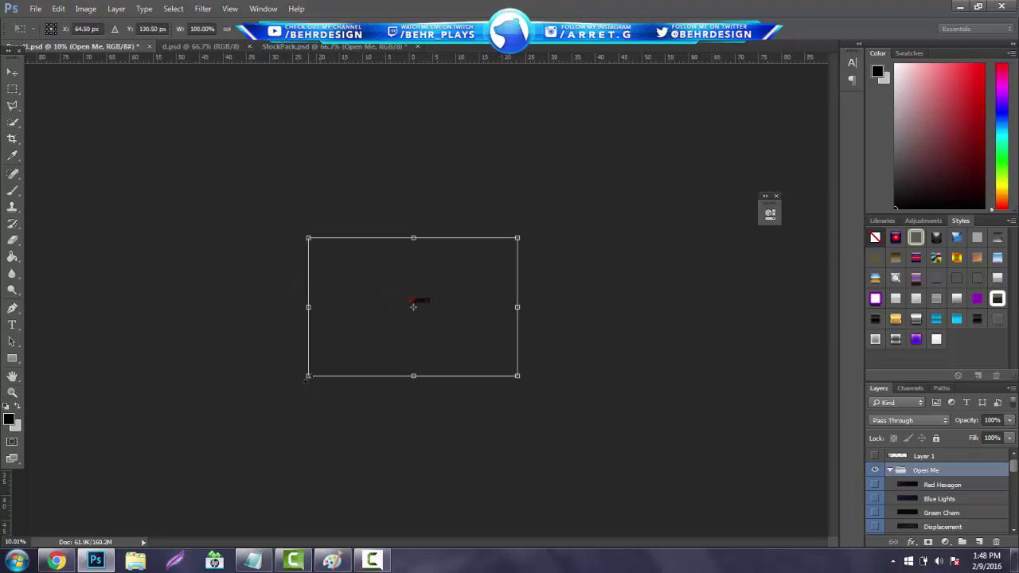
drag(308, 376, 426, 297)
key(ctrl+space)
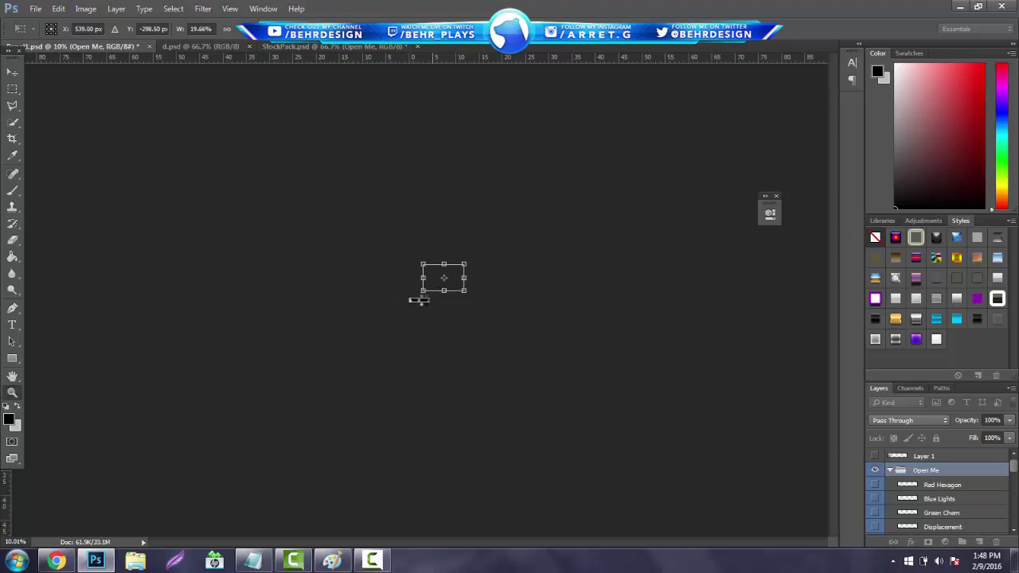
key(Return)
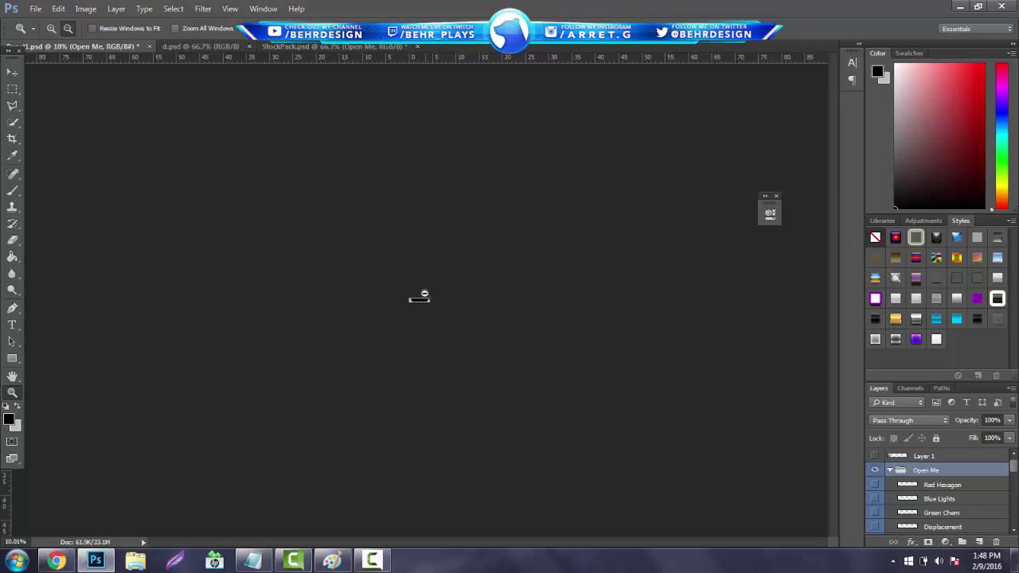
drag(413, 297, 461, 296)
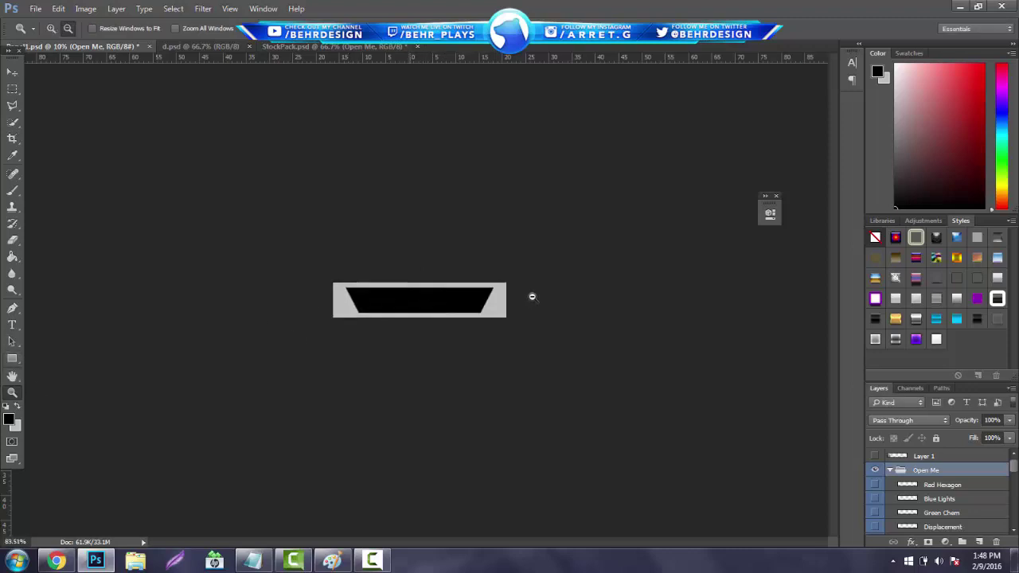
scroll(534, 298, up, 1)
key(v)
drag(430, 296, 326, 343)
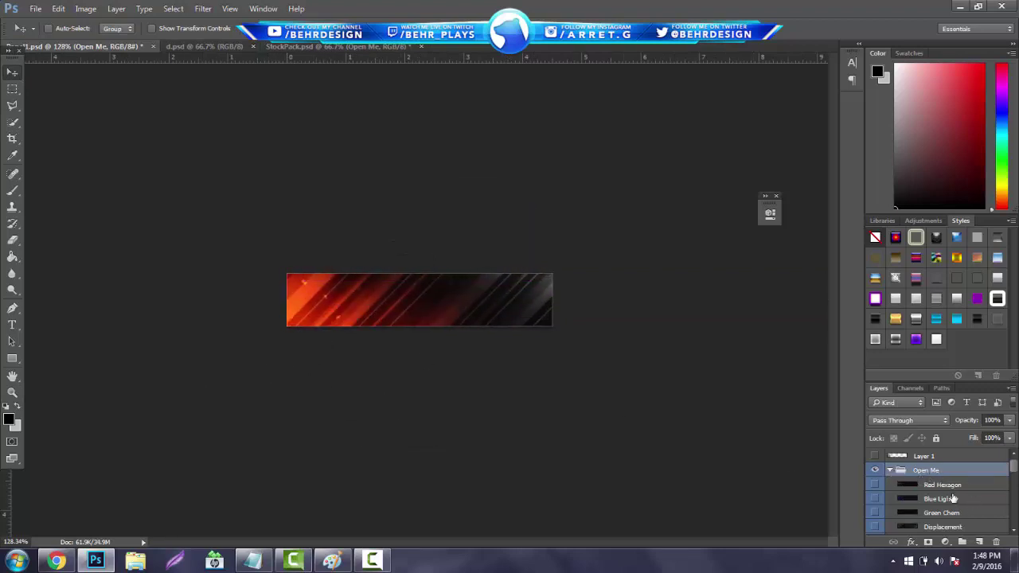
- Move the Orange Light layer out of the Open Me group and delete the group
scroll(927, 505, down, 5)
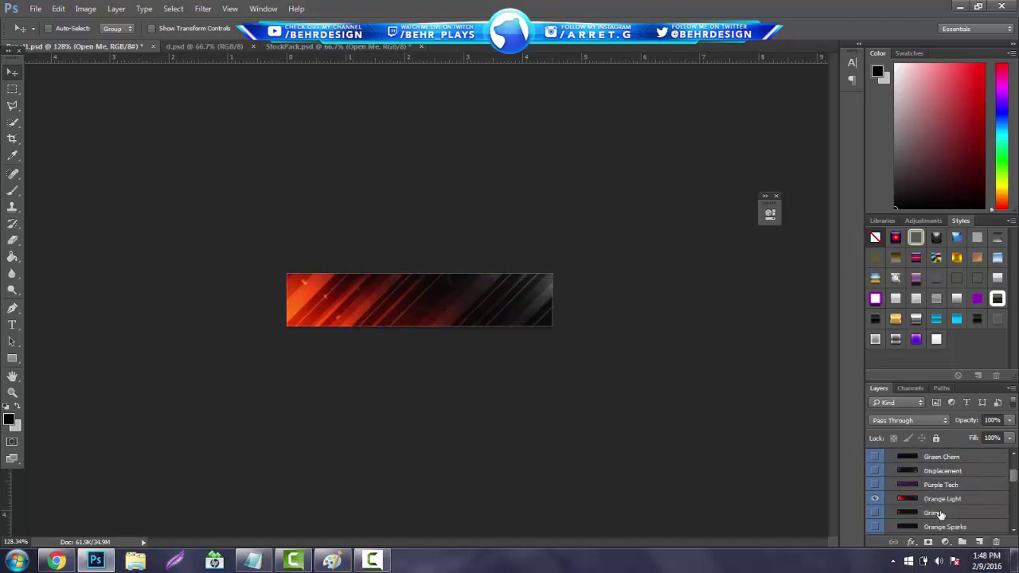
drag(931, 567, 926, 517)
scroll(923, 501, up, 5)
scroll(921, 486, up, 2)
click(925, 469)
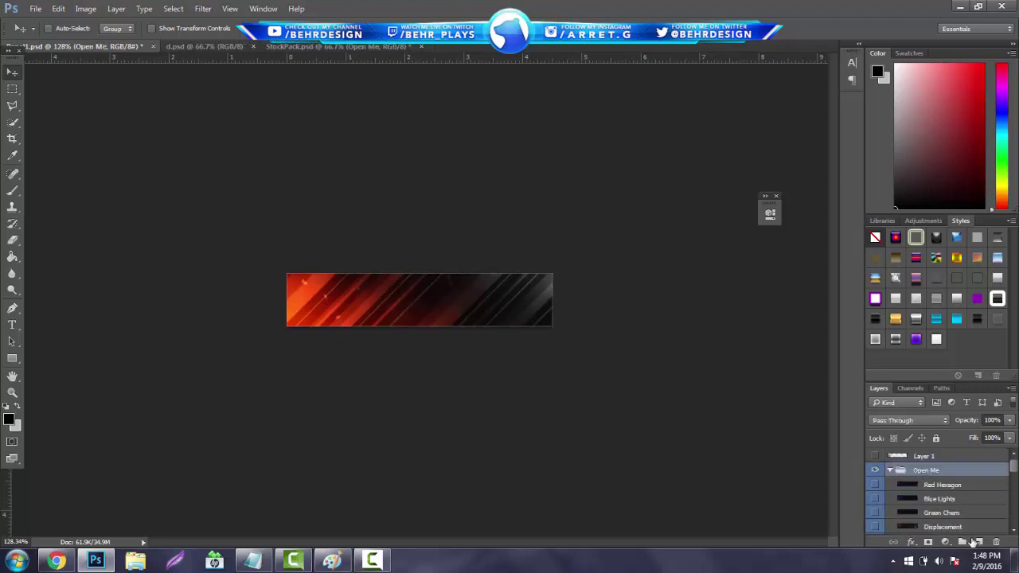
click(995, 542)
- Delete the group with its contents and clip Orange Light to the black trapezoid
click(432, 222)
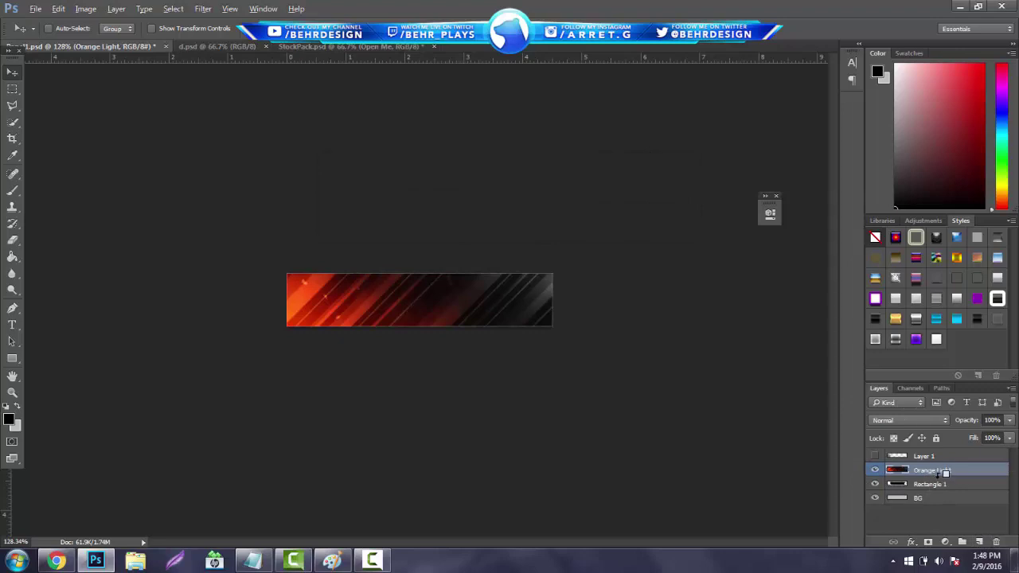
alt+click(943, 475)
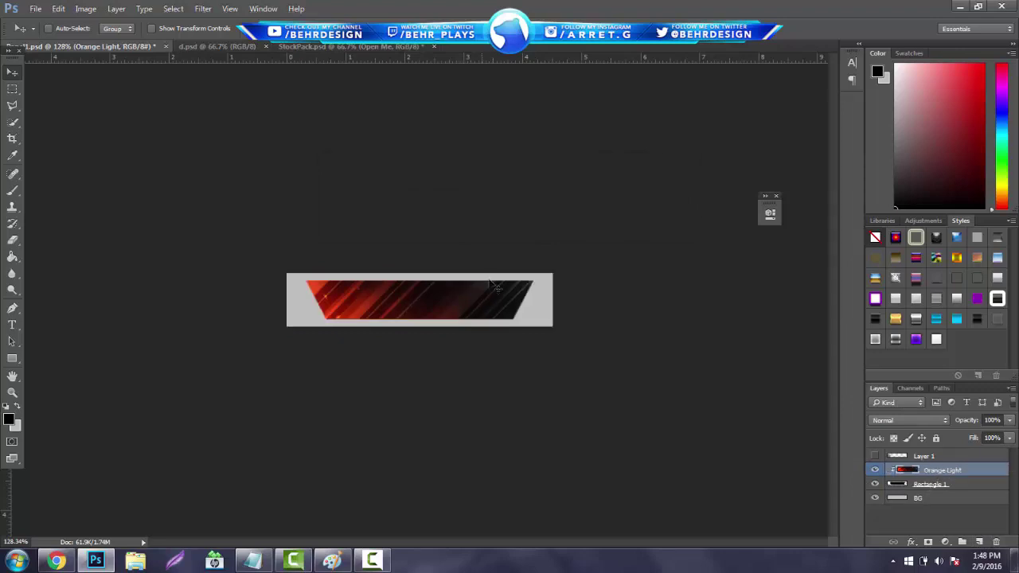
drag(491, 284, 482, 243)
- Recolour the streak graphic blue with Hue -148 and lower its opacity to about 52%
key(ctrl+u)
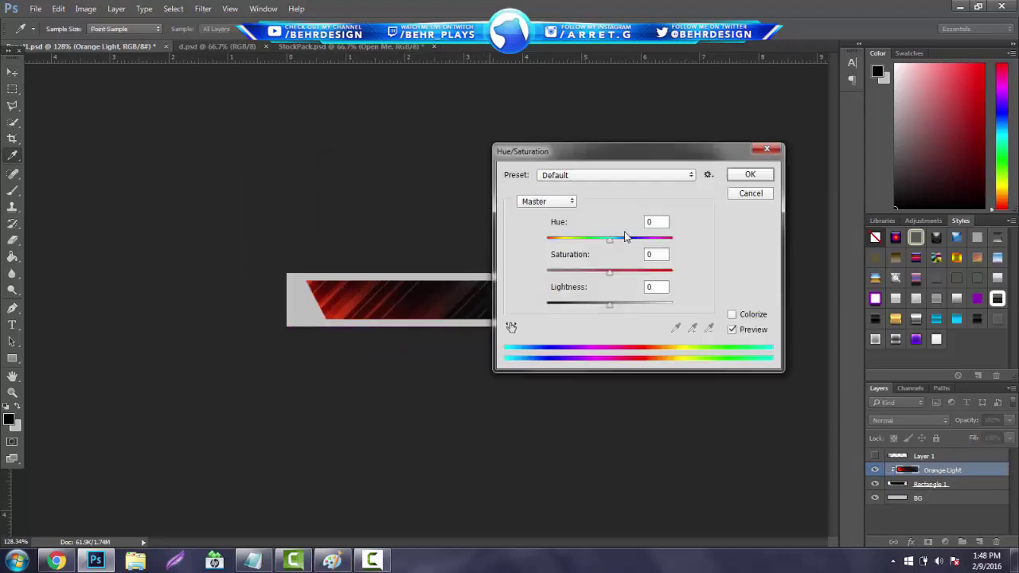
drag(577, 242, 556, 241)
click(754, 175)
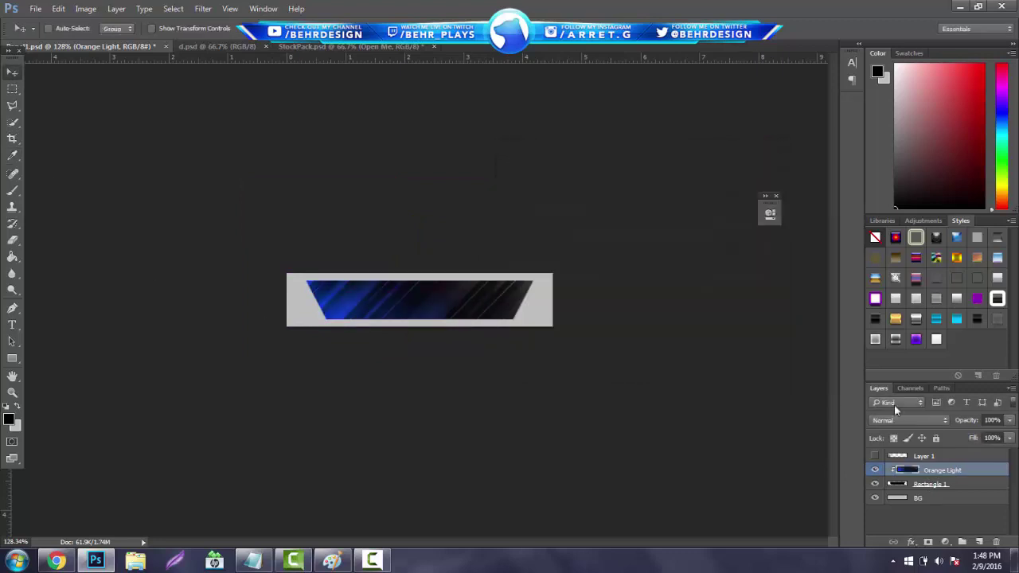
drag(1009, 422, 979, 438)
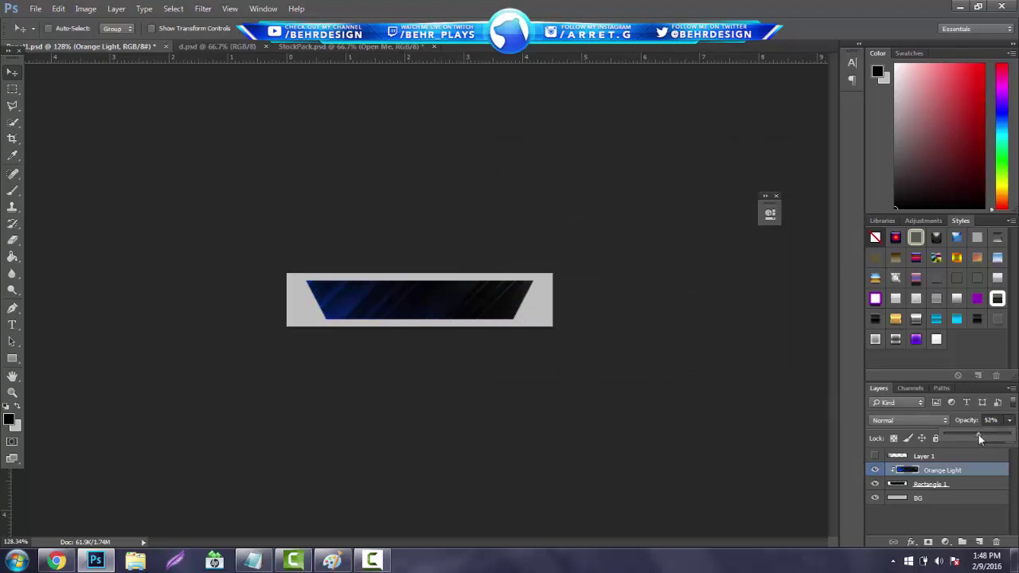
click(12, 392)
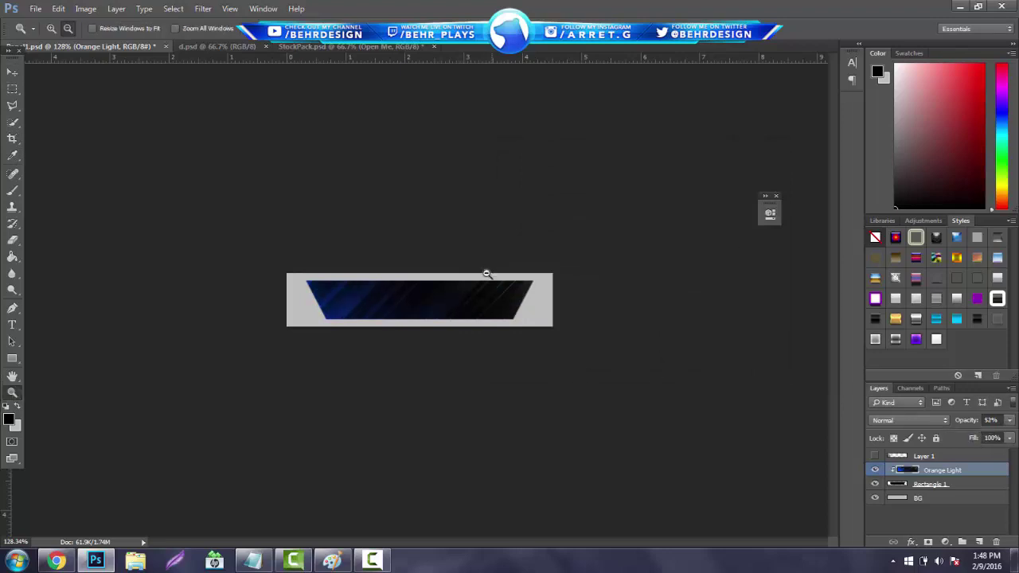
mouse_move(461, 288)
mouse_down()
mouse_move(431, 296)
mouse_move(454, 293)
mouse_up()
- Add a layer above BG, duplicate Rectangle 1, and shrink the original into a narrower angled strip
click(928, 499)
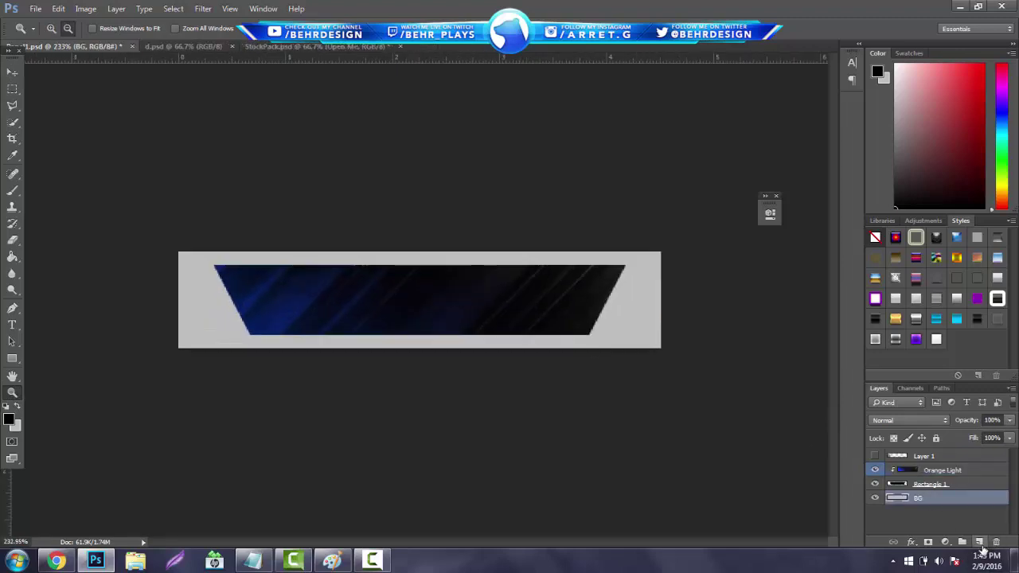
click(978, 542)
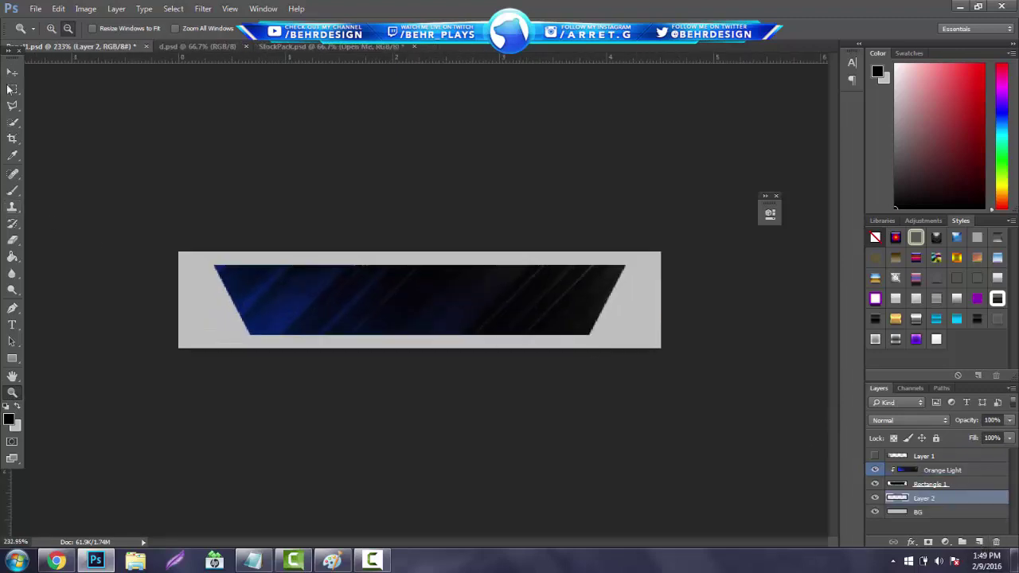
click(12, 105)
click(931, 485)
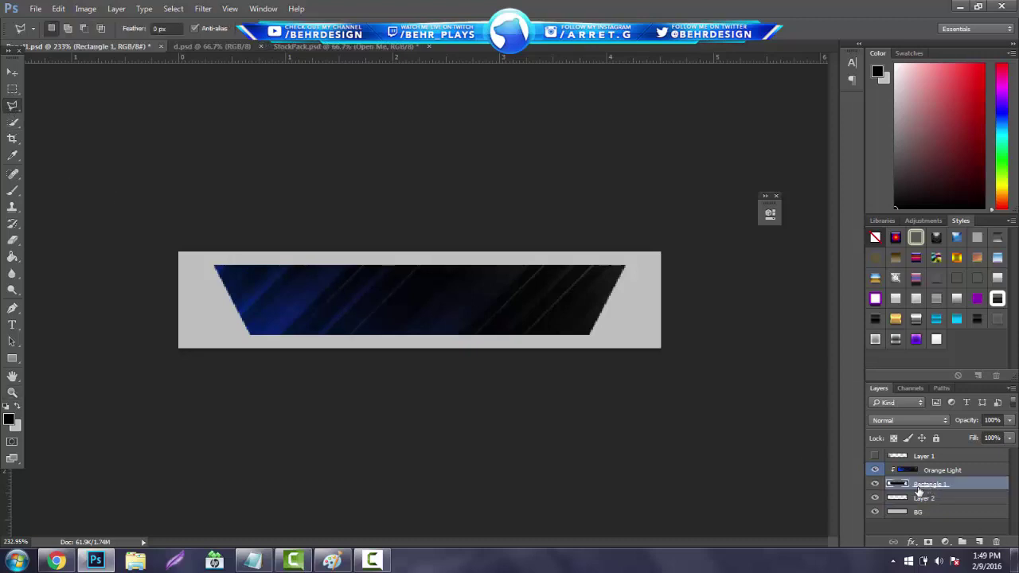
key(ctrl+j)
click(954, 499)
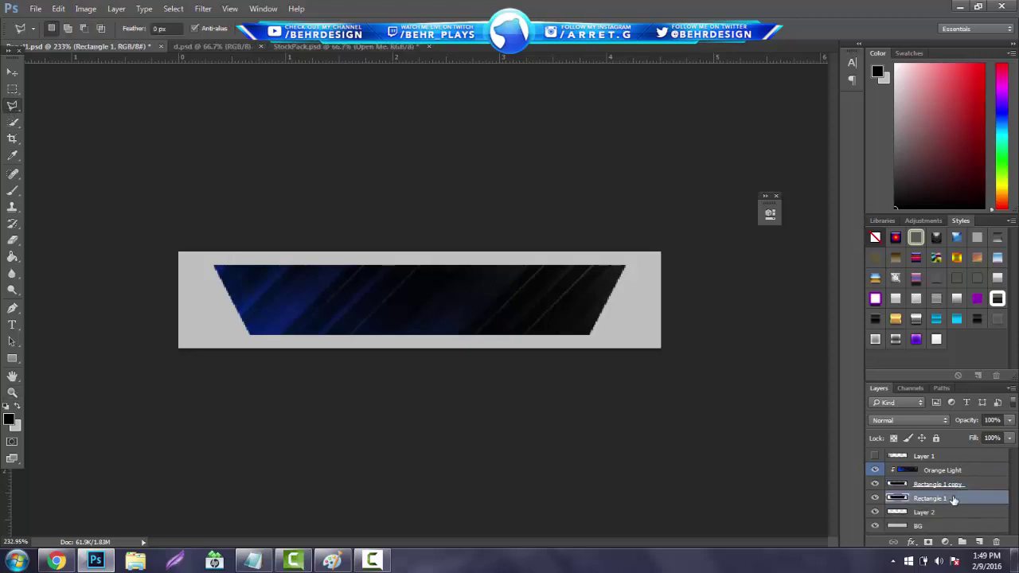
key(ctrl+t)
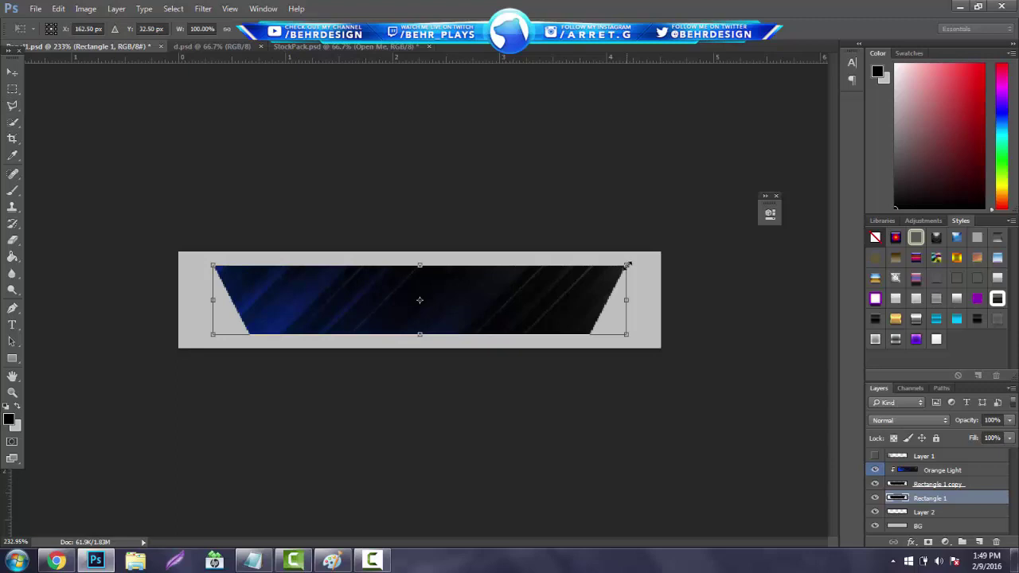
drag(627, 265, 499, 283)
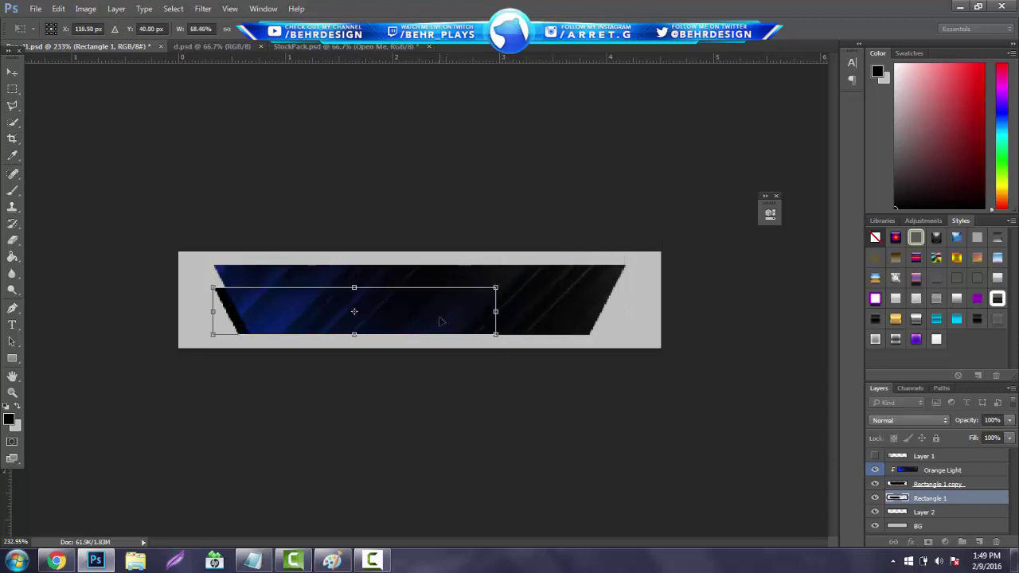
drag(440, 320, 436, 310)
drag(492, 325, 519, 327)
drag(471, 304, 468, 303)
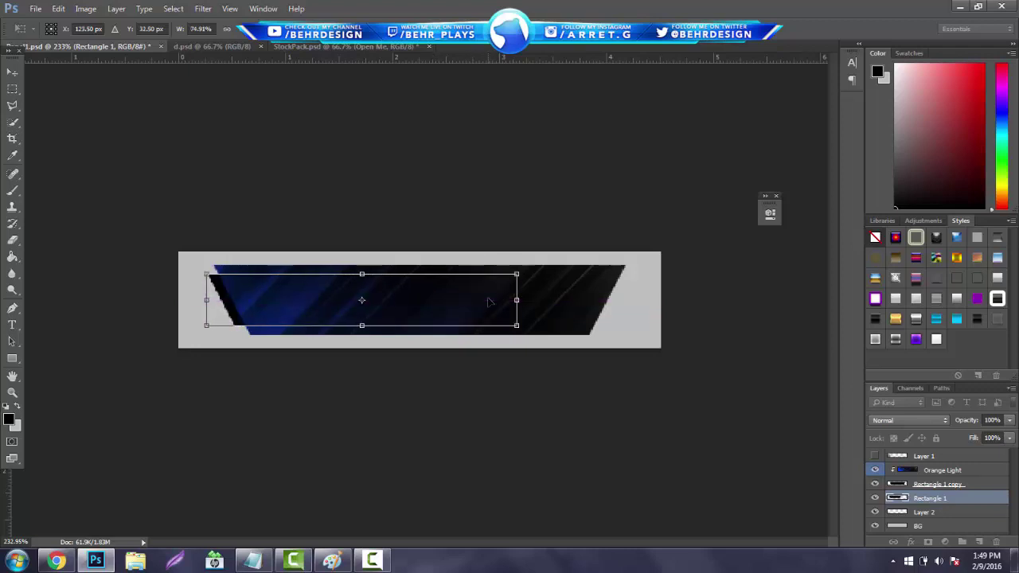
key(l)
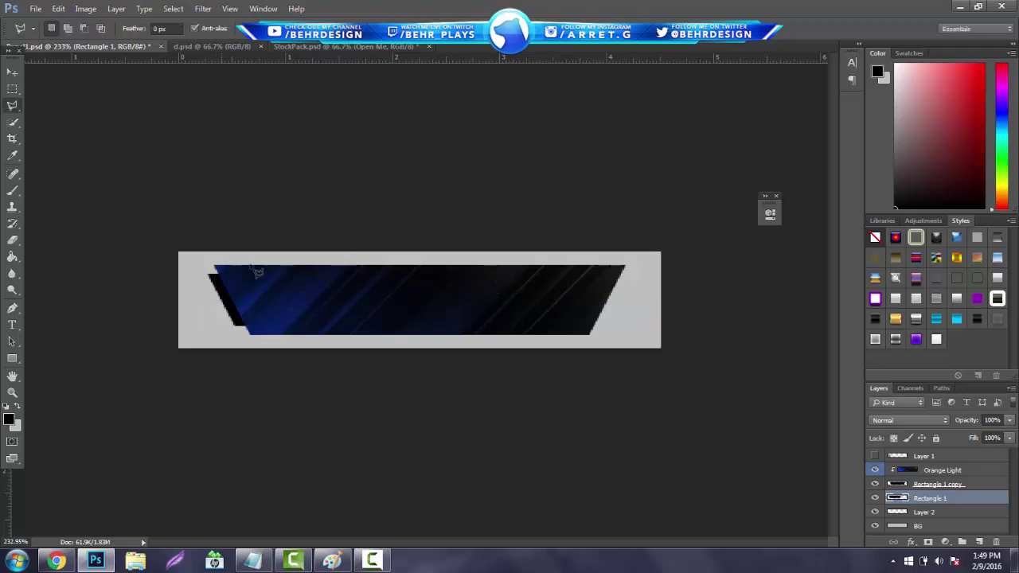
- Give the strip a metallic style without drop shadow and copy it to the banner's right end
click(936, 339)
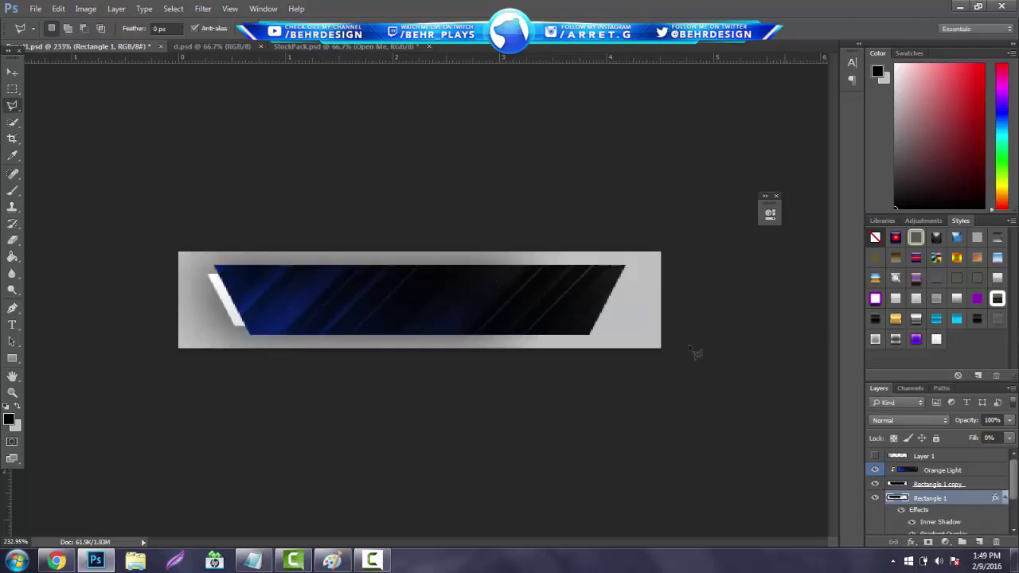
scroll(939, 513, down, 2)
click(911, 504)
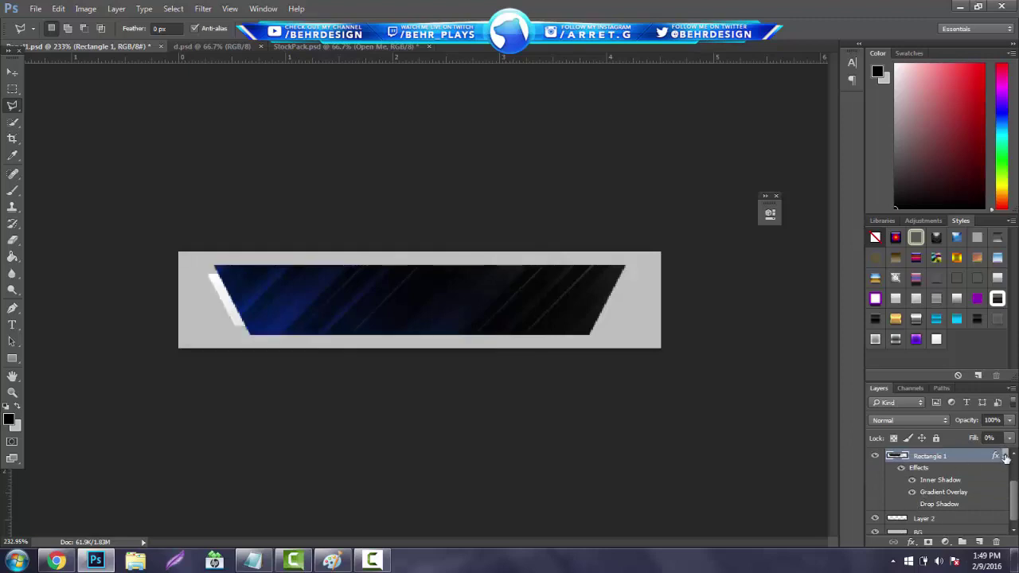
click(1005, 456)
key(ctrl+j)
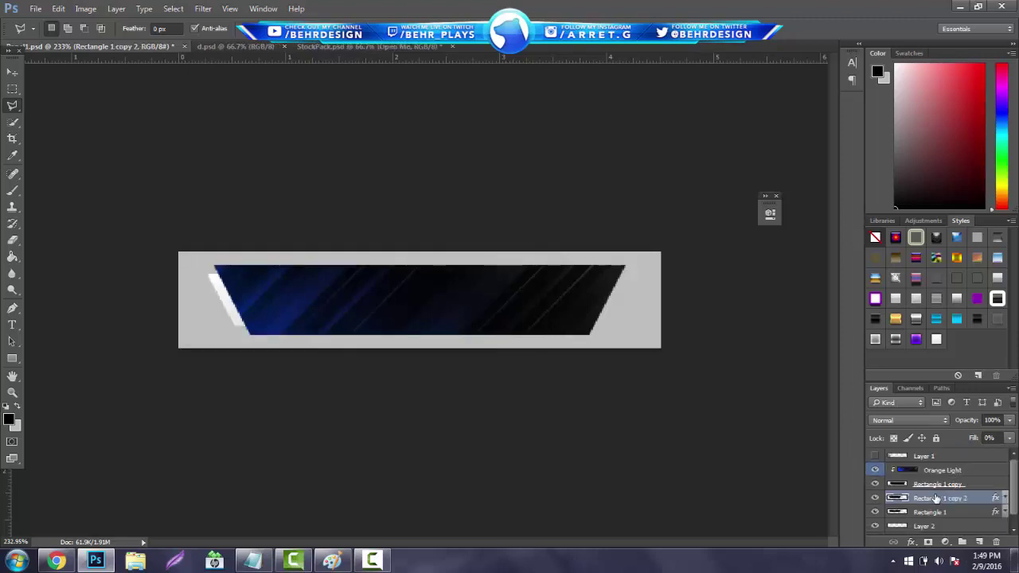
click(12, 74)
mouse_move(261, 246)
mouse_down()
mouse_move(441, 257)
mouse_move(363, 261)
mouse_up()
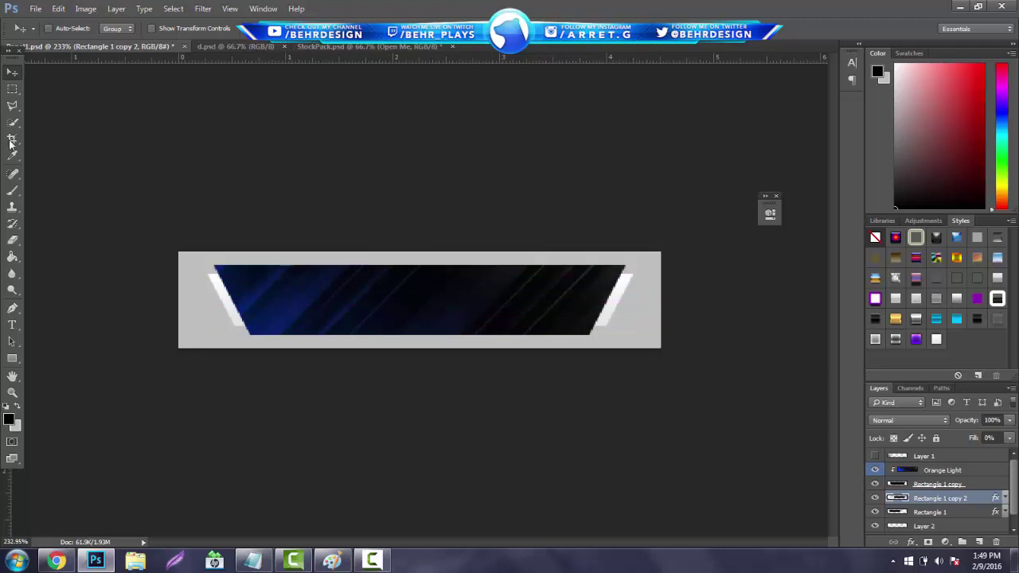
click(12, 105)
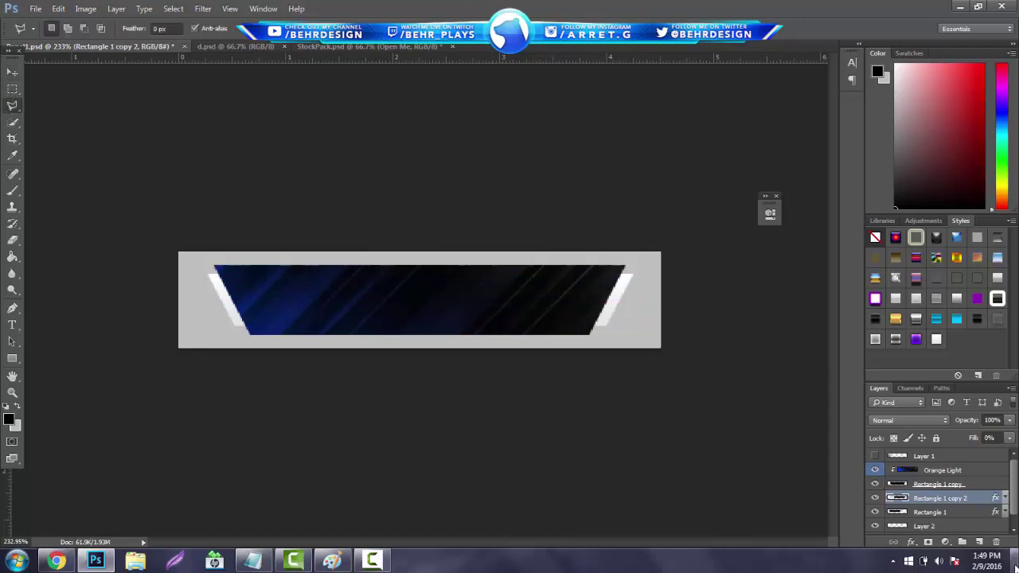
- Lasso a thin strip along the banner's top-left edge, fill it white, and deselect
click(936, 524)
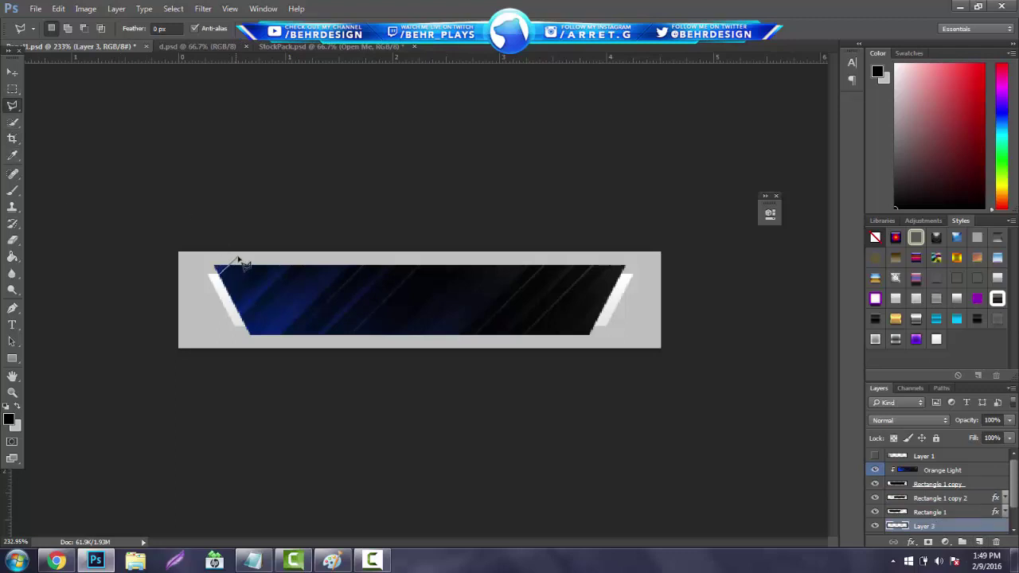
click(240, 258)
click(392, 266)
click(247, 282)
right_click(258, 268)
click(318, 456)
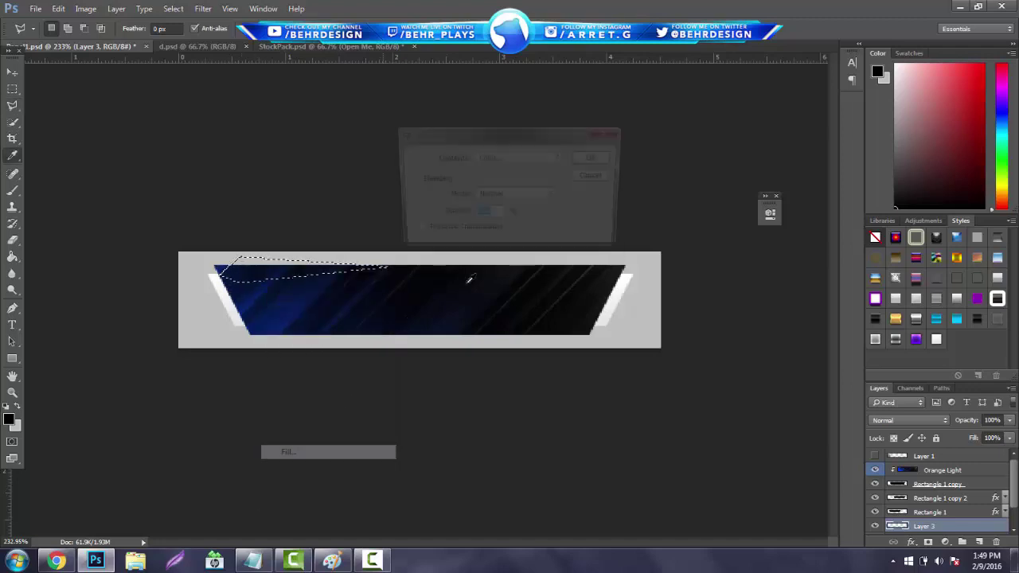
click(602, 159)
right_click(479, 223)
click(516, 230)
right_click(307, 274)
click(338, 281)
- Apply the metallic preset style to the Layer 3 strip
click(937, 341)
click(1005, 528)
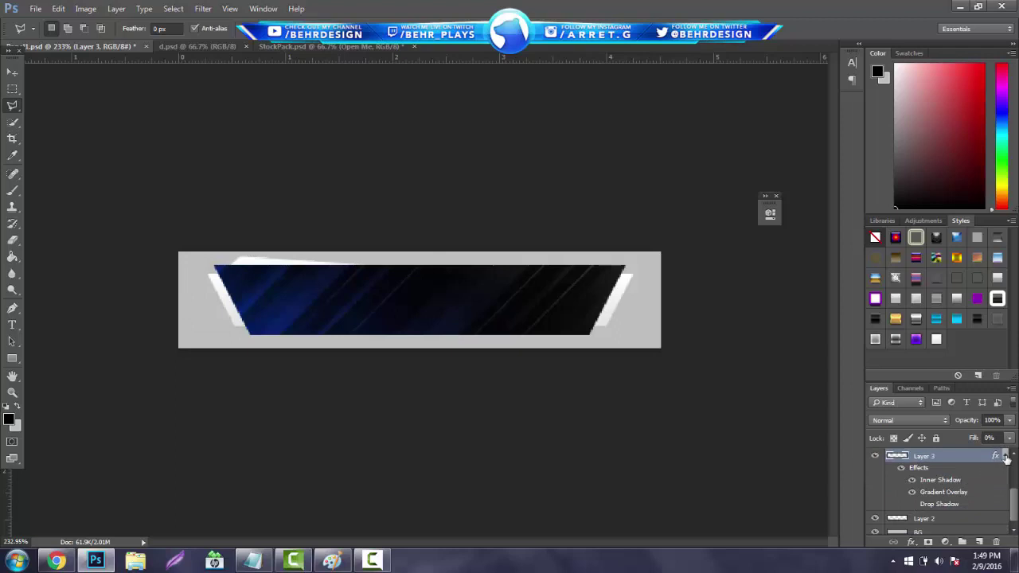
click(1005, 458)
- Duplicate the strip, flip the copy horizontally, and move it to the banner's top-right
key(ctrl+j)
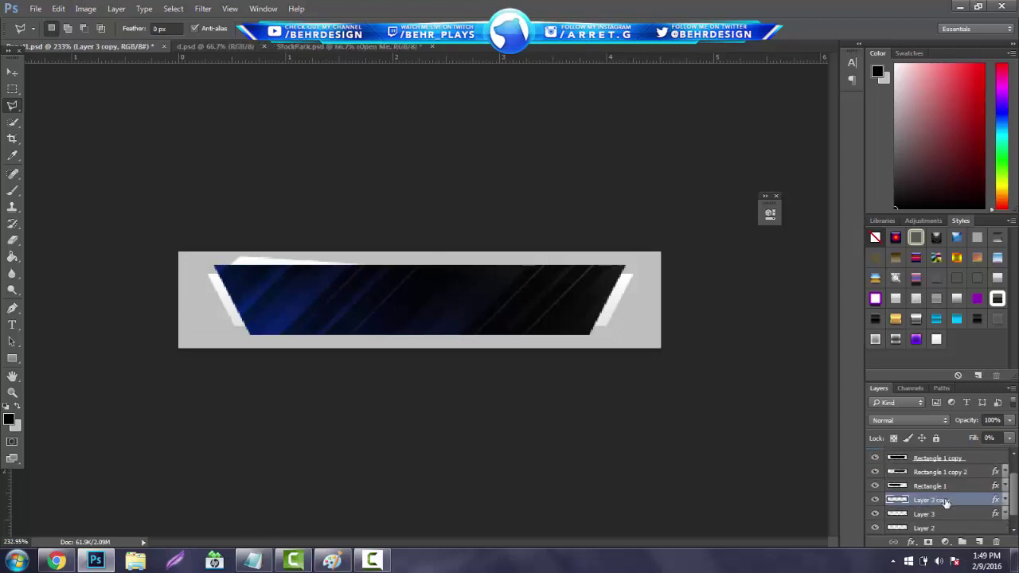
click(58, 9)
click(88, 257)
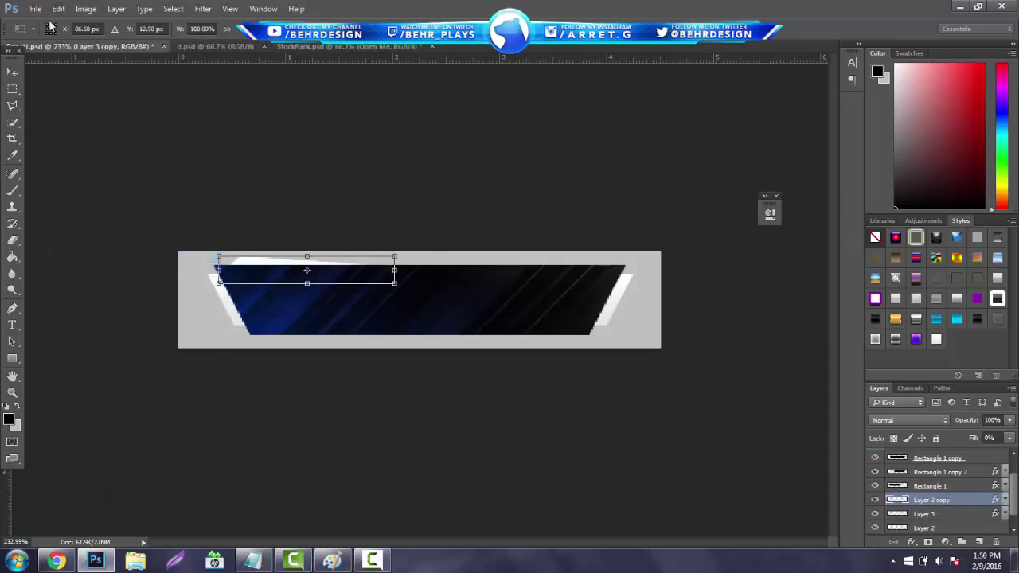
click(58, 9)
mouse_move(96, 268)
click(255, 406)
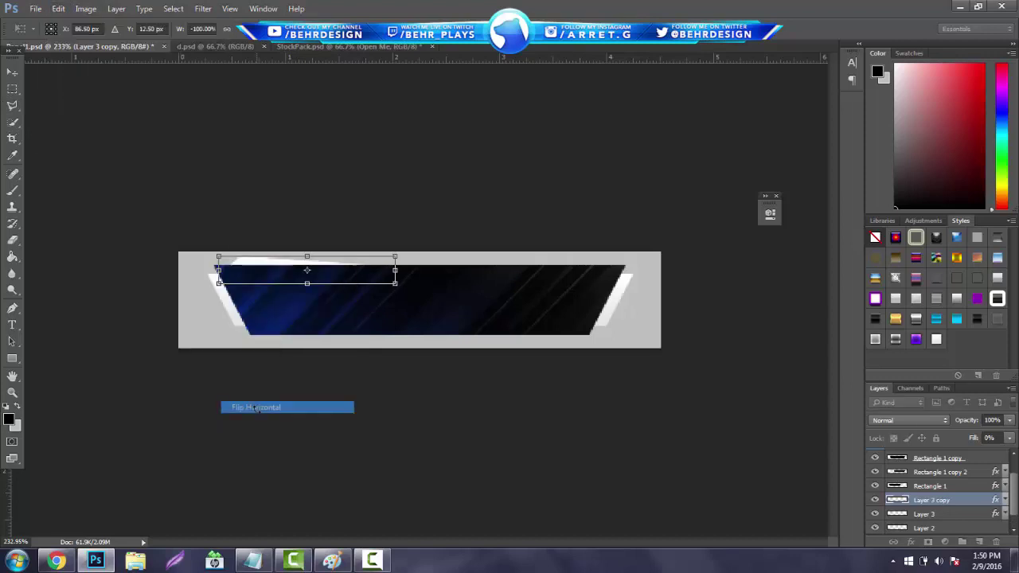
key(Return)
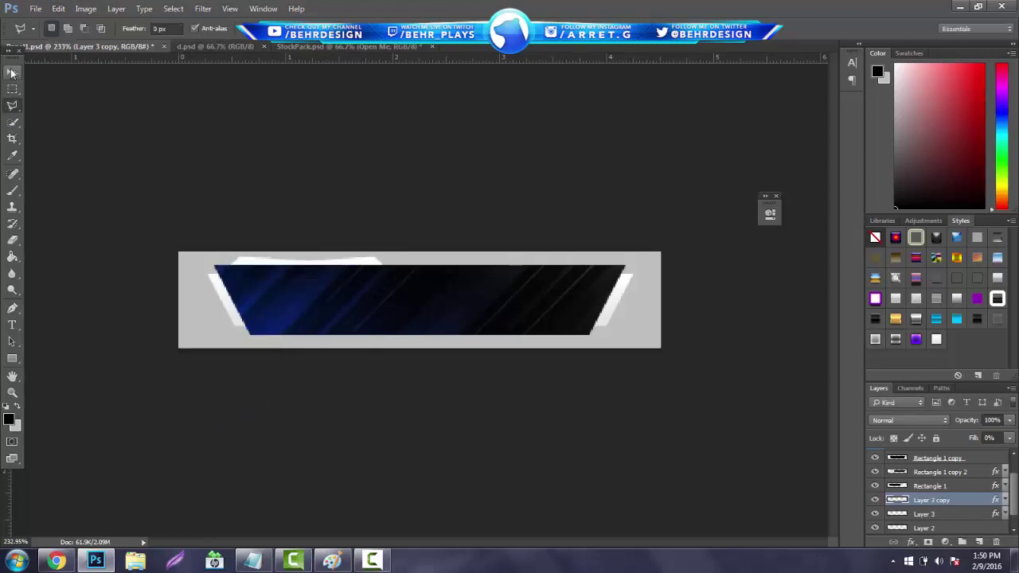
click(12, 73)
drag(358, 248, 584, 248)
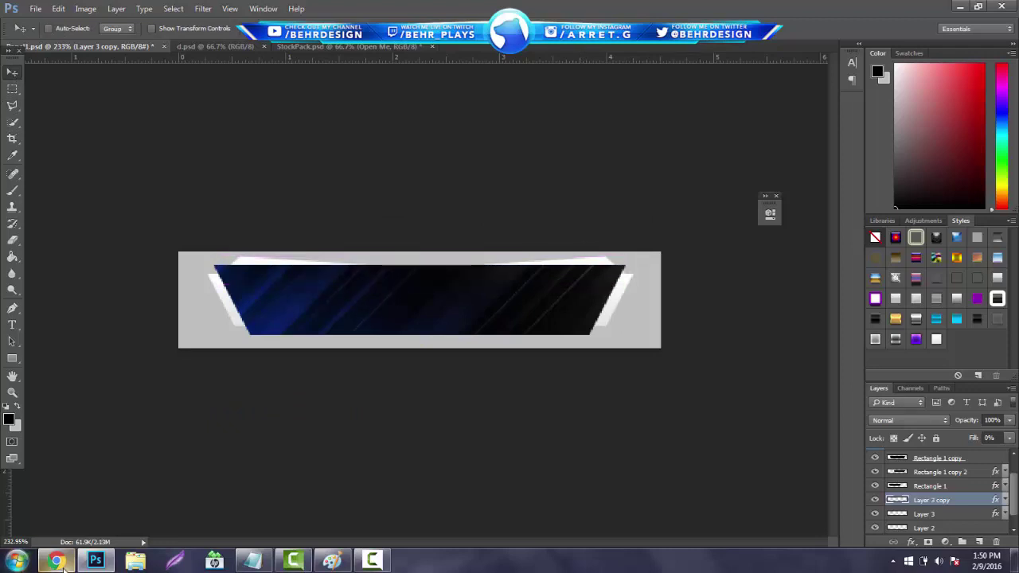
- Look over the d.psd reference design, then return to the banner document
click(215, 46)
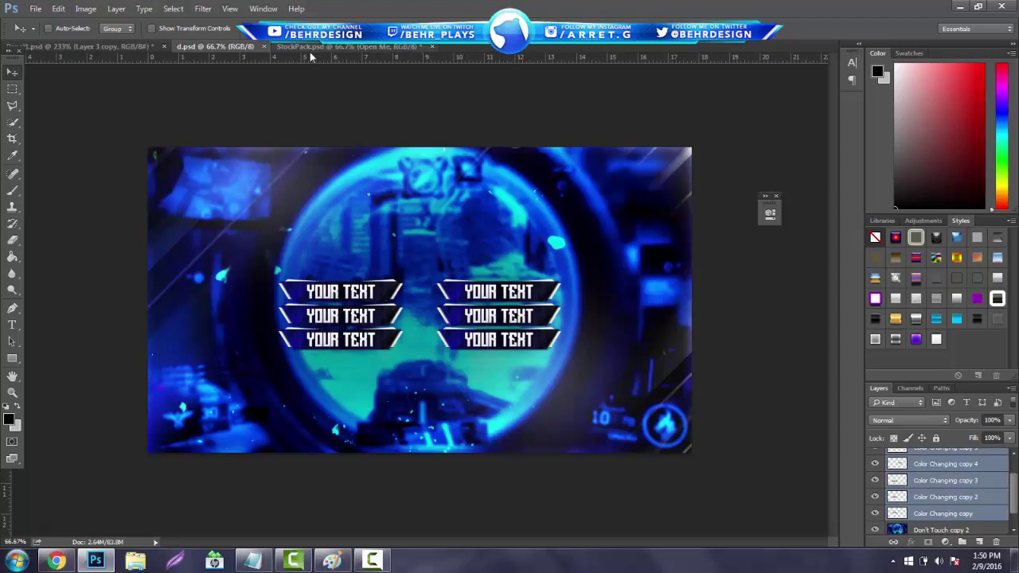
click(346, 46)
click(92, 46)
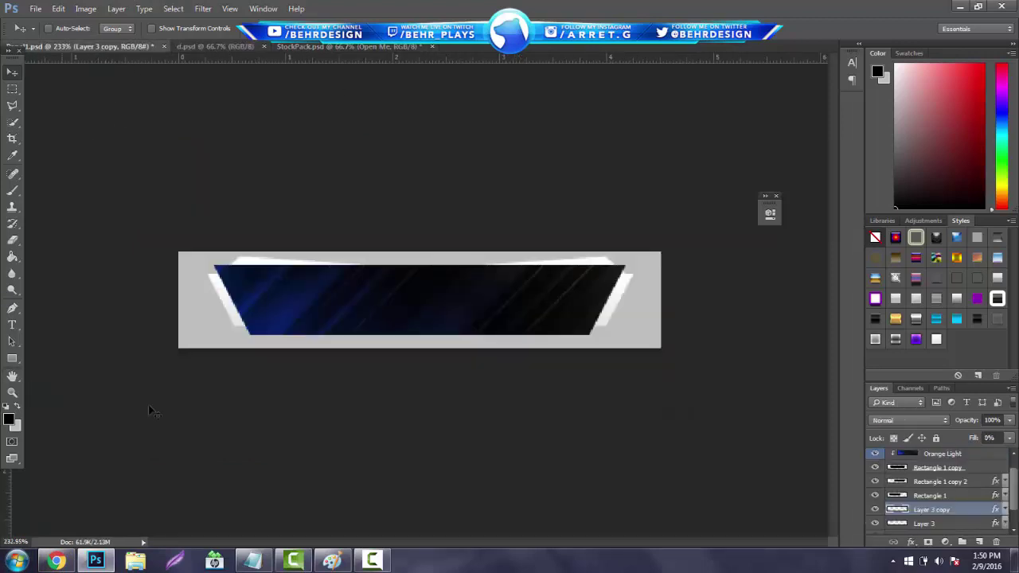
scroll(977, 497, down, 1)
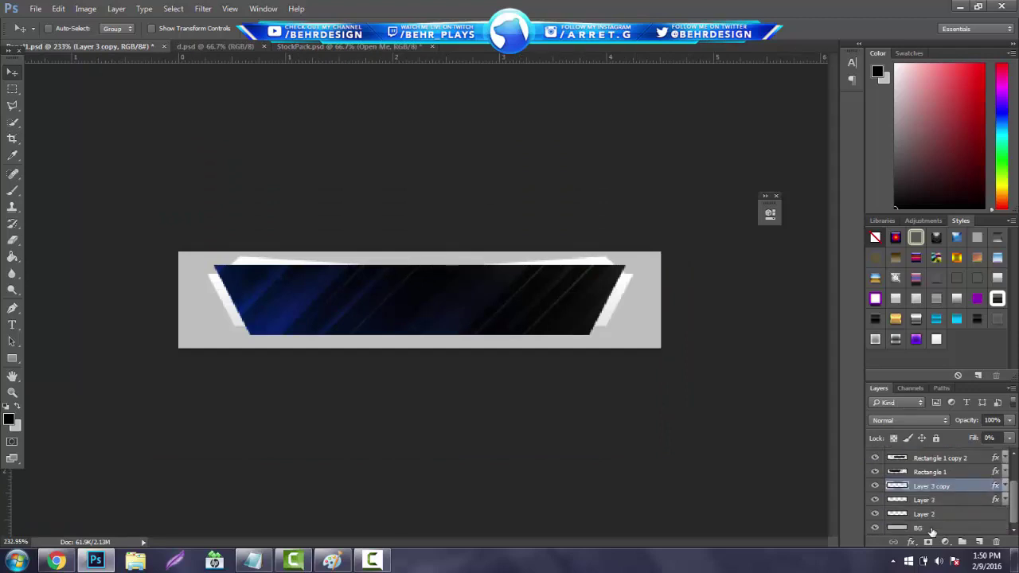
- Fill the BG layer with dark red #381d1d using the Paint Bucket
click(932, 528)
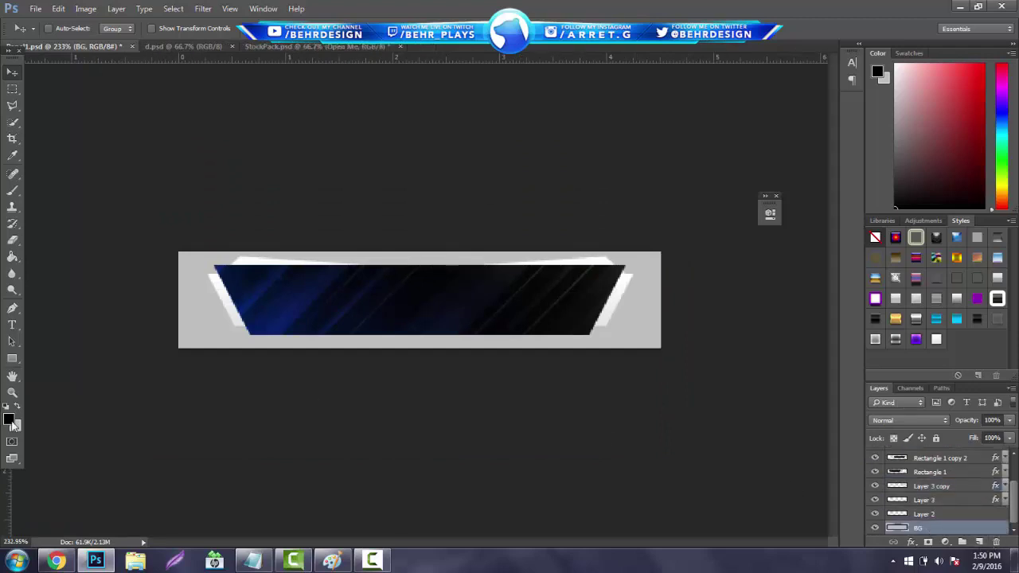
click(17, 406)
click(8, 418)
drag(530, 260, 470, 253)
click(565, 255)
click(781, 122)
click(11, 256)
click(209, 297)
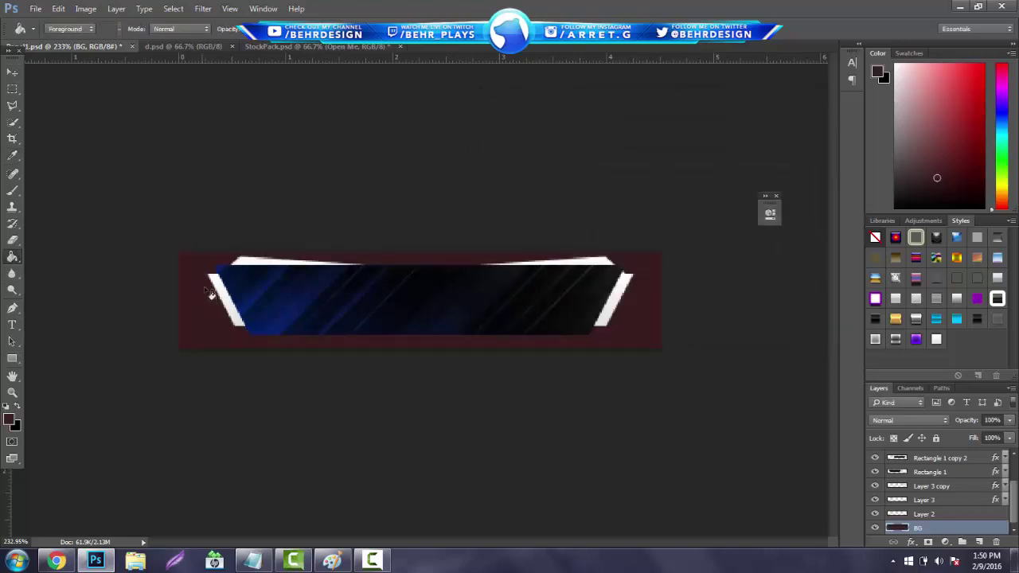
- Nudge the left and right top strips slightly so they align with the banner edges
click(927, 502)
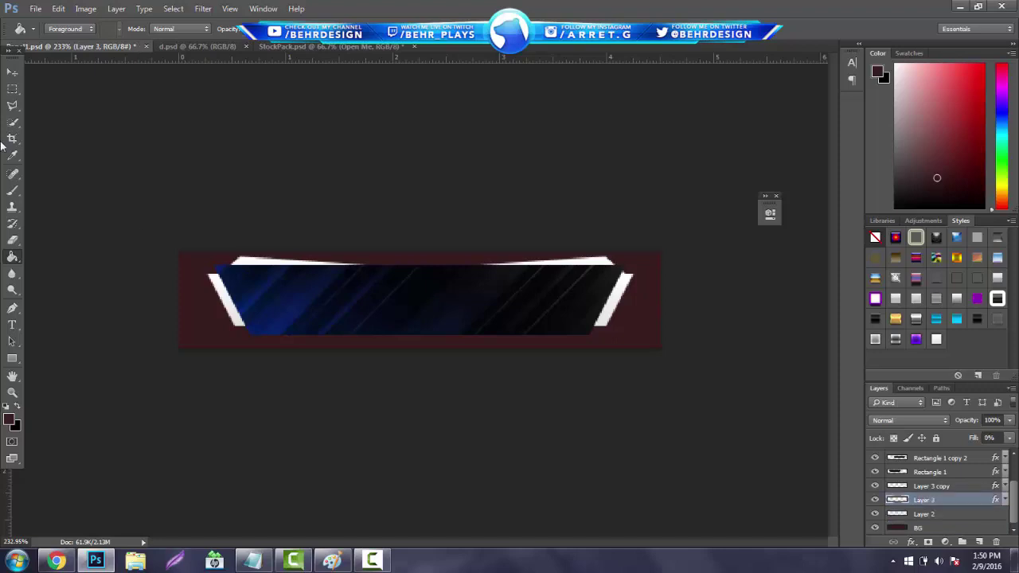
click(12, 74)
mouse_move(248, 134)
mouse_down()
mouse_move(235, 130)
mouse_move(247, 134)
mouse_up()
click(617, 270)
mouse_move(617, 271)
mouse_down()
mouse_move(592, 273)
mouse_move(604, 272)
mouse_up()
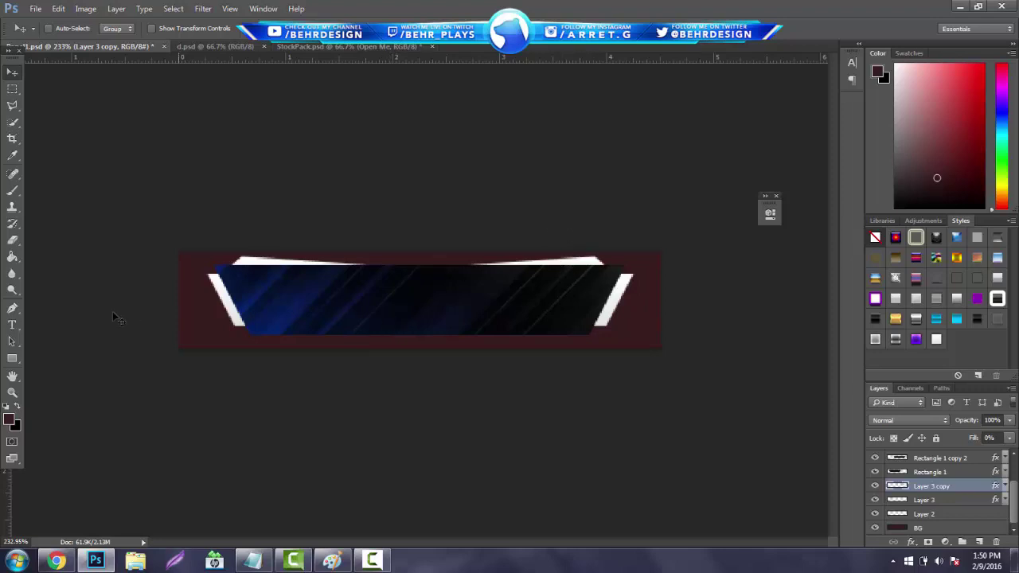
- Type TEMPLATE across the banner's centre and make the text white
click(12, 324)
click(369, 317)
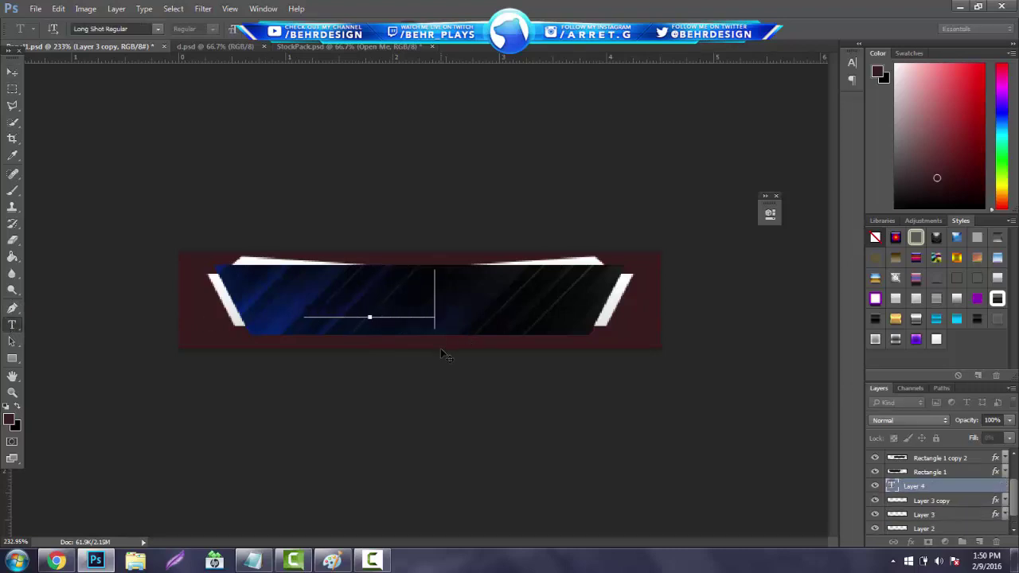
key(BackSpace)
key(BackSpace)
key(BackSpace)
key(BackSpace)
key(ctrl+a)
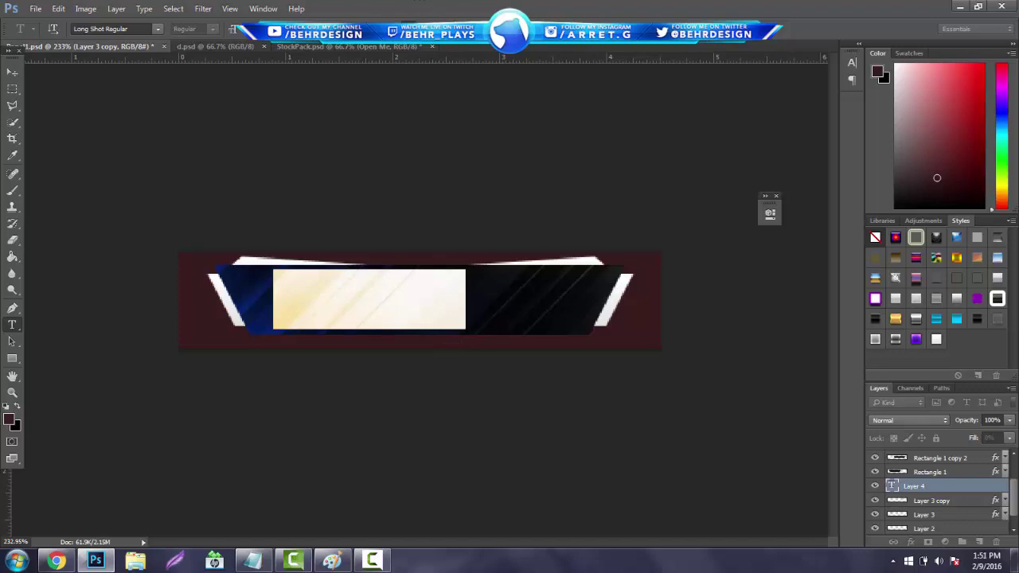
click(455, 28)
click(491, 130)
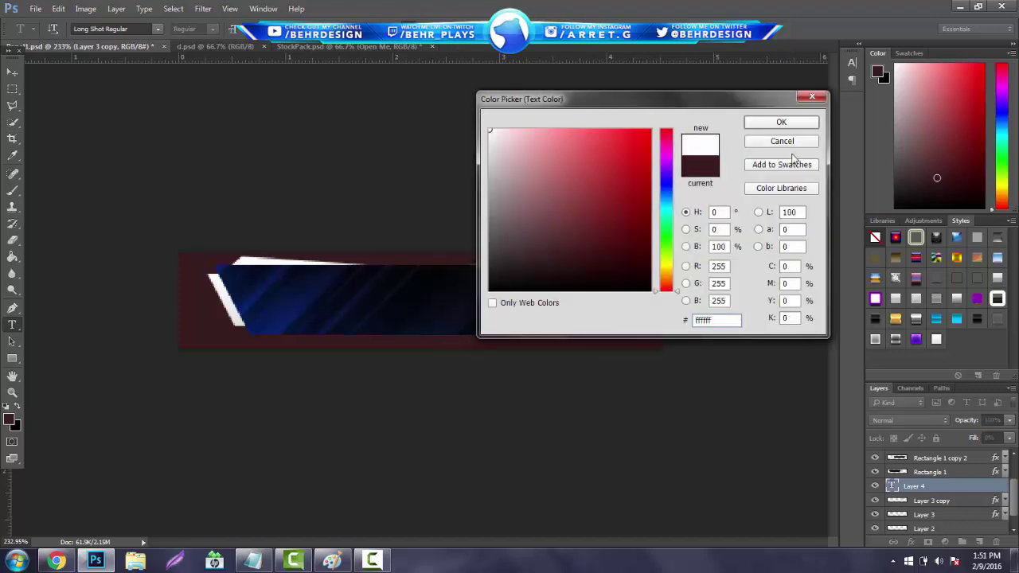
click(780, 123)
- Move the TEMPLATE layer above Orange Light and centre the text on the banner
drag(940, 484, 915, 471)
key(v)
drag(389, 218, 437, 230)
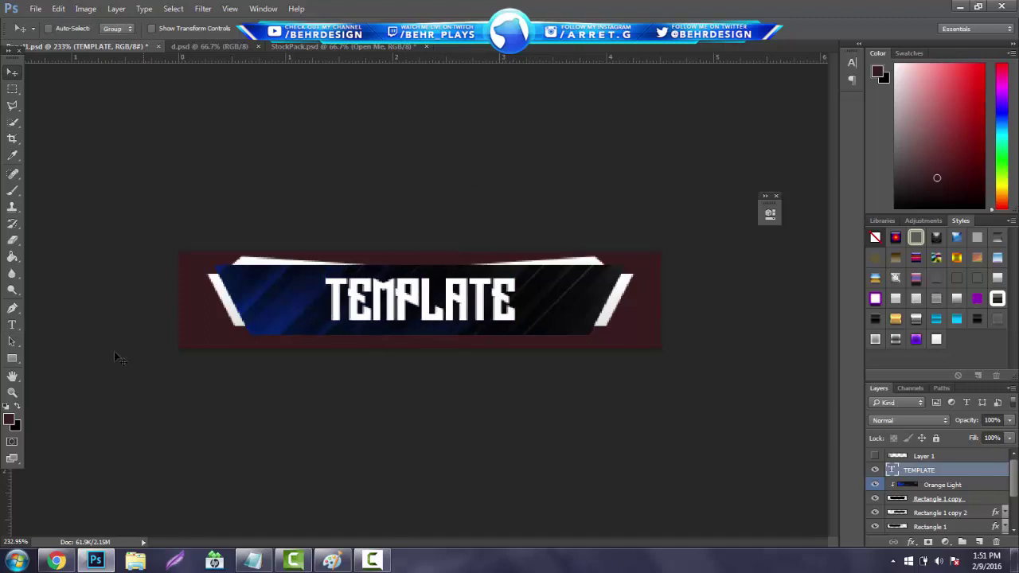
click(12, 390)
drag(465, 284, 509, 296)
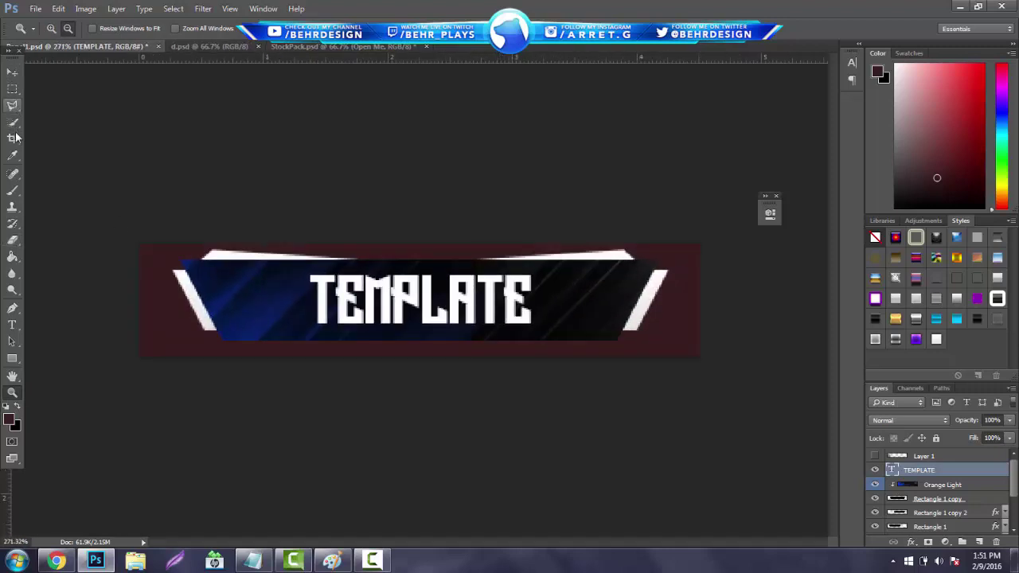
- Draw a closed pen path around the banner's left side
click(12, 290)
click(11, 310)
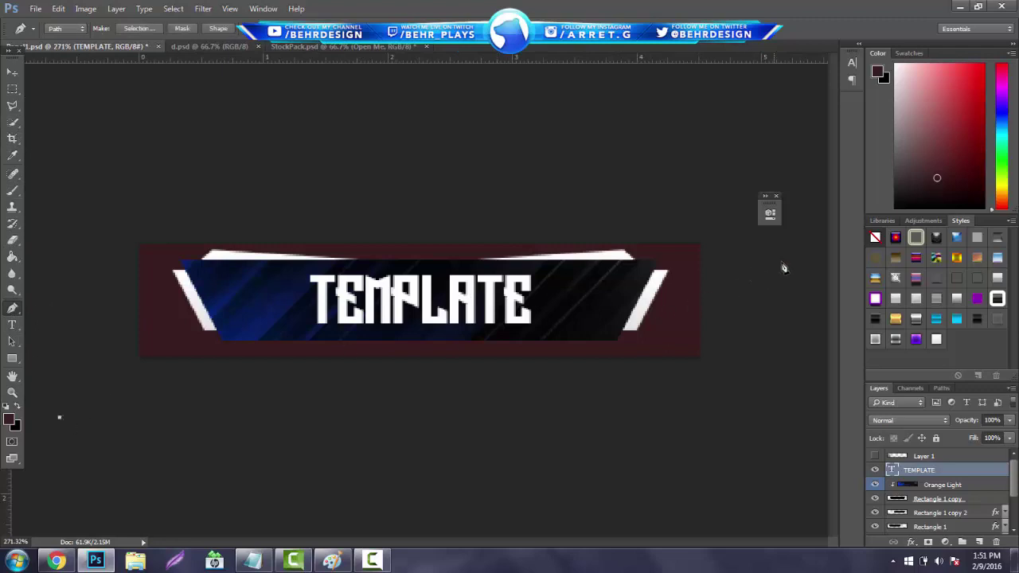
drag(772, 260, 862, 296)
click(199, 215)
click(140, 346)
click(59, 420)
right_click(265, 313)
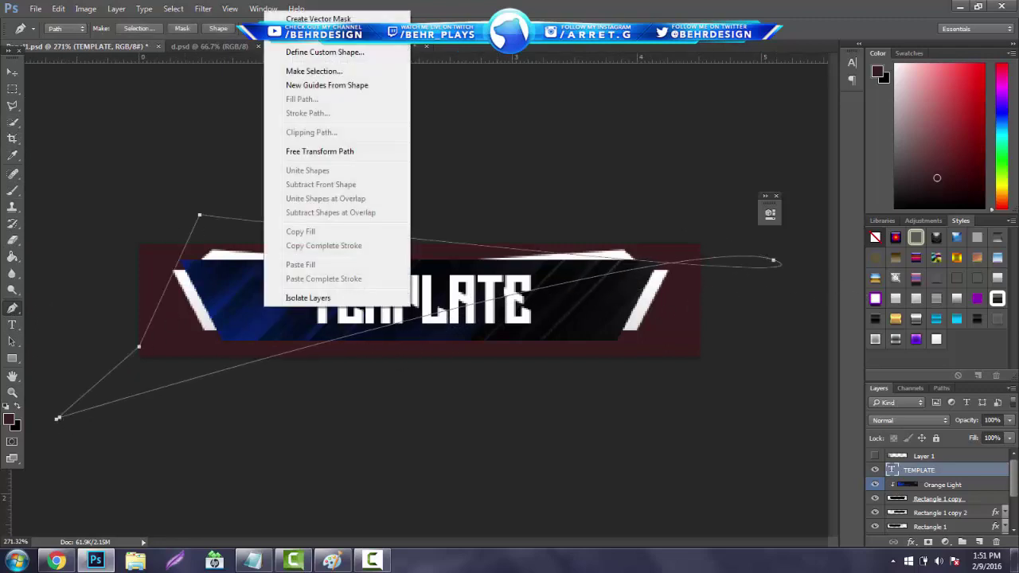
- Fill the path with black on a new empty layer
key(Escape)
key(ctrl+shift+alt+n)
right_click(413, 267)
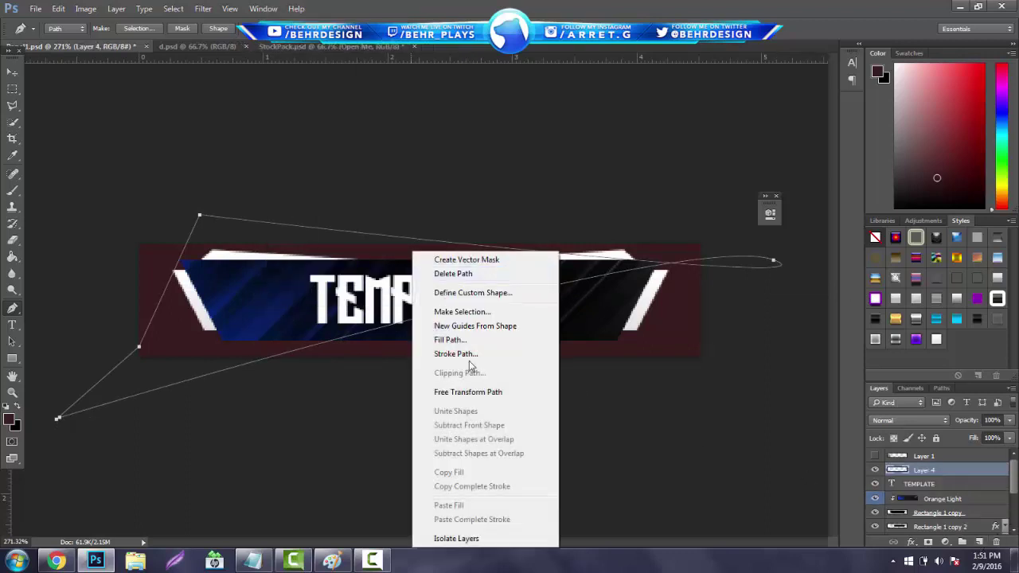
click(461, 340)
click(527, 151)
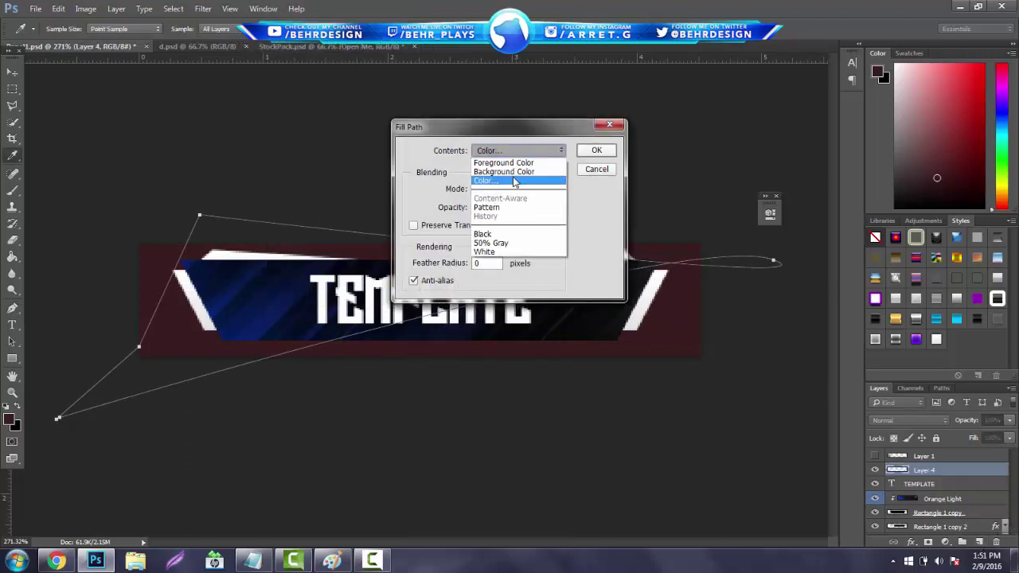
click(529, 155)
key(Return)
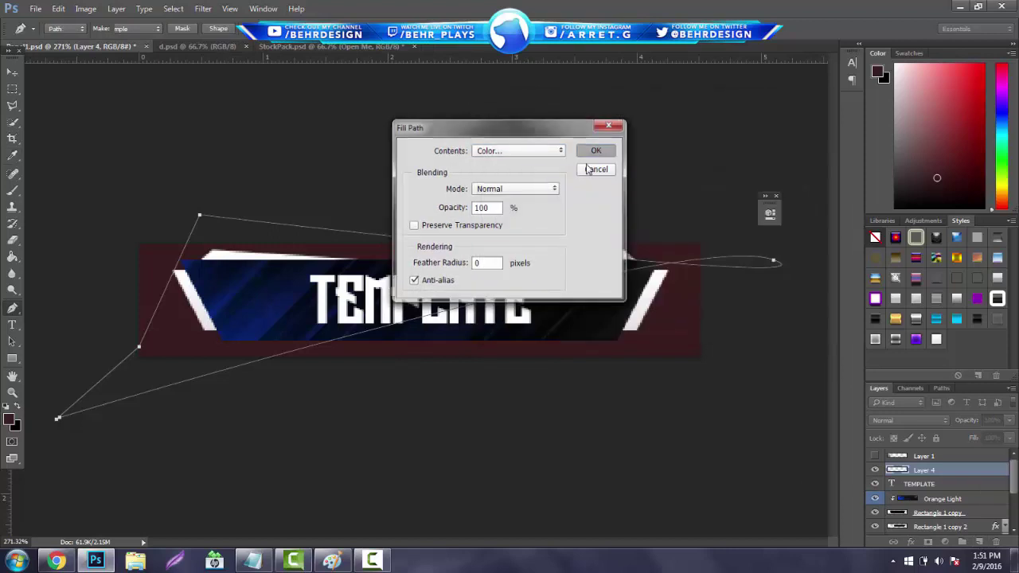
click(593, 152)
right_click(581, 170)
right_click(271, 252)
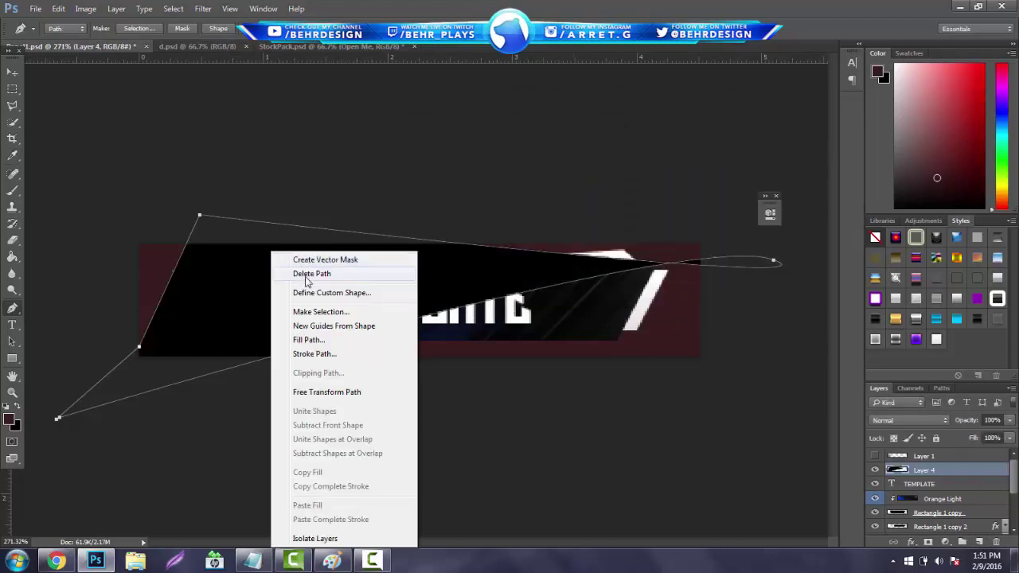
- Delete the work path and clip the blue streak Layer 4 to the banner at 13% opacity
click(332, 274)
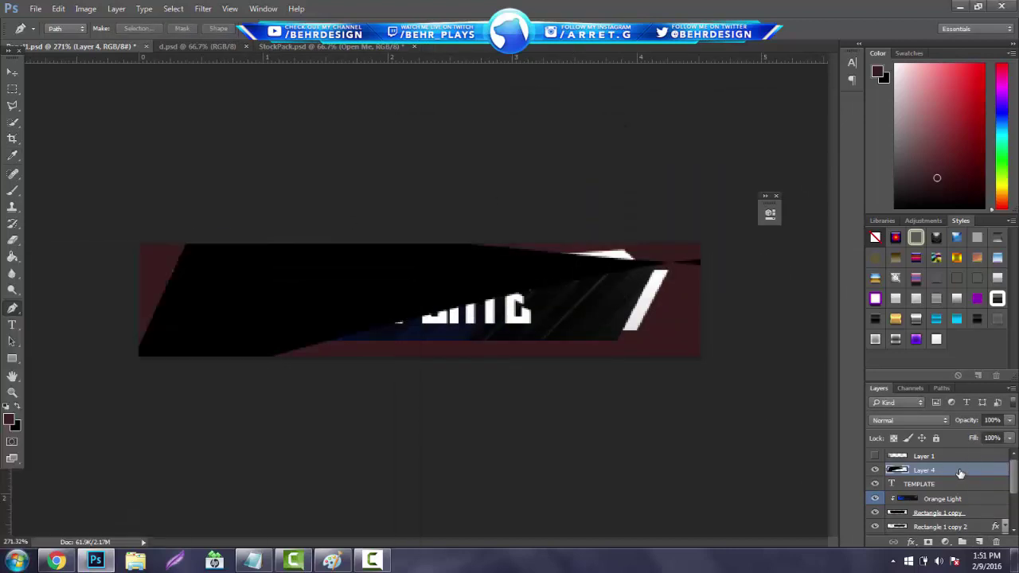
alt+click(955, 476)
drag(1009, 419, 953, 441)
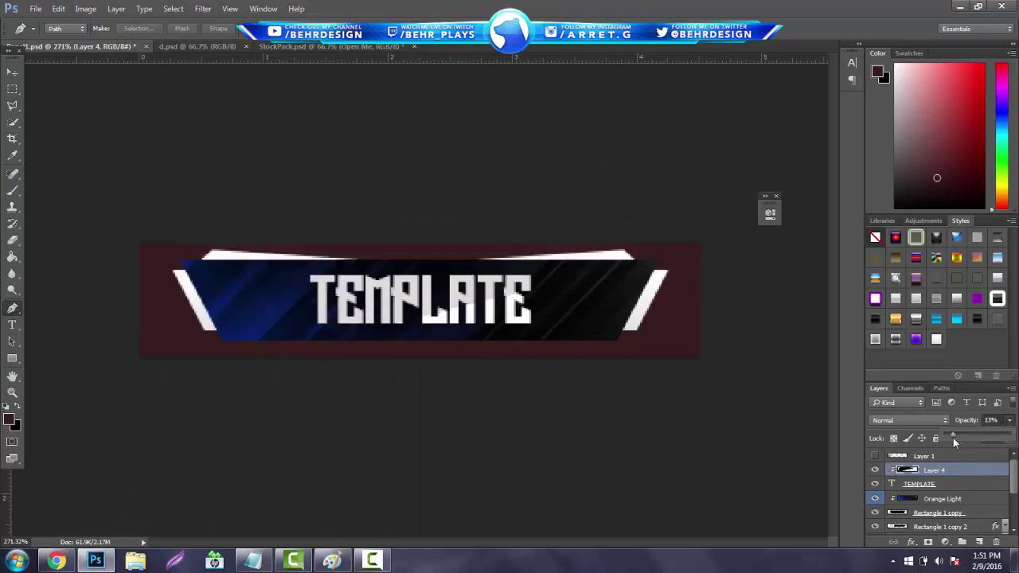
- Apply a preset style to the TEMPLATE text and turn off its drop shadow
click(945, 488)
right_click(878, 387)
click(947, 338)
click(937, 340)
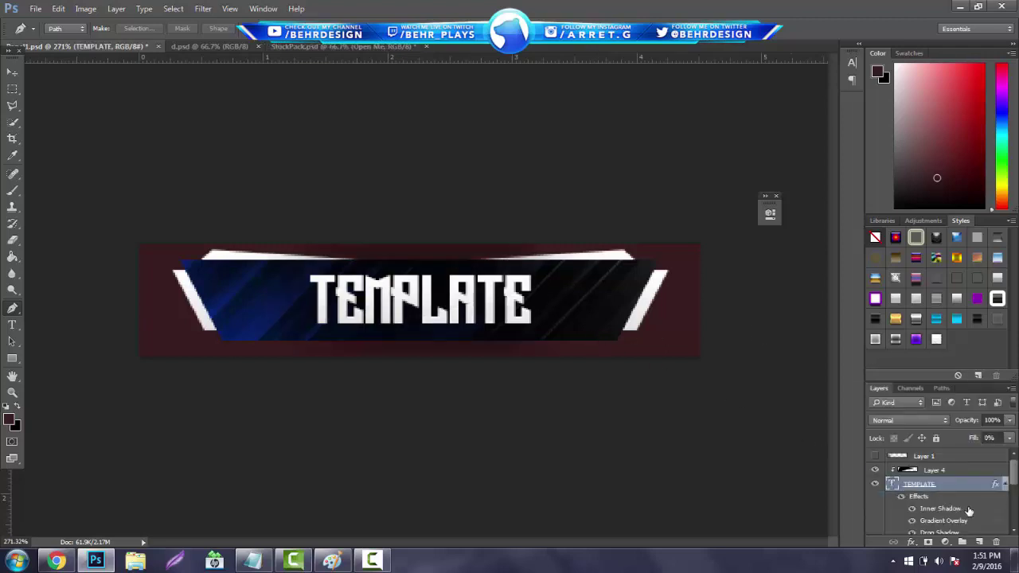
scroll(904, 521, down, 1)
click(911, 491)
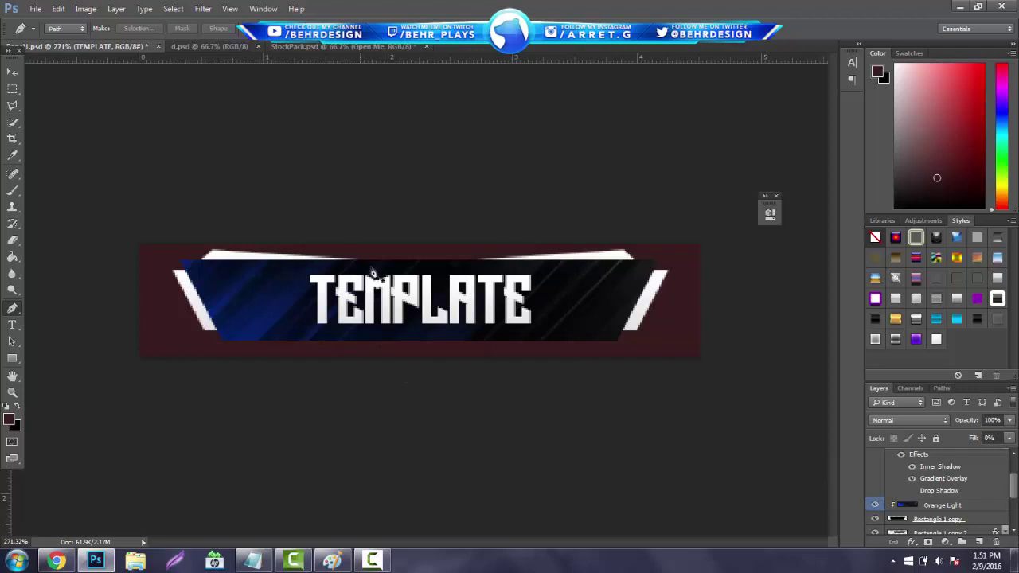
- Add a Soft Light inner glow at 65% opacity to the Rectangle 1 copy layer
click(949, 521)
right_click(950, 523)
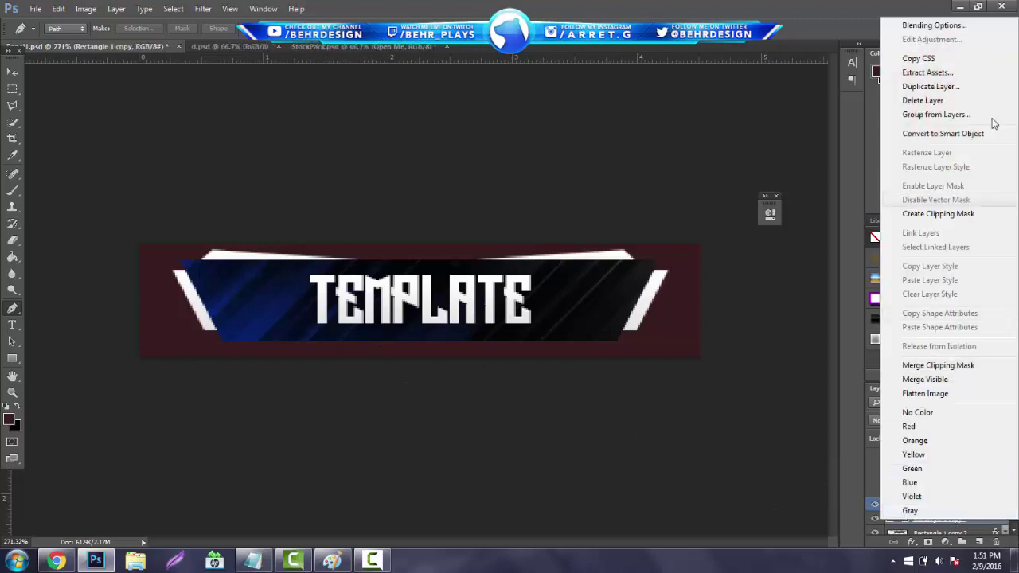
click(921, 19)
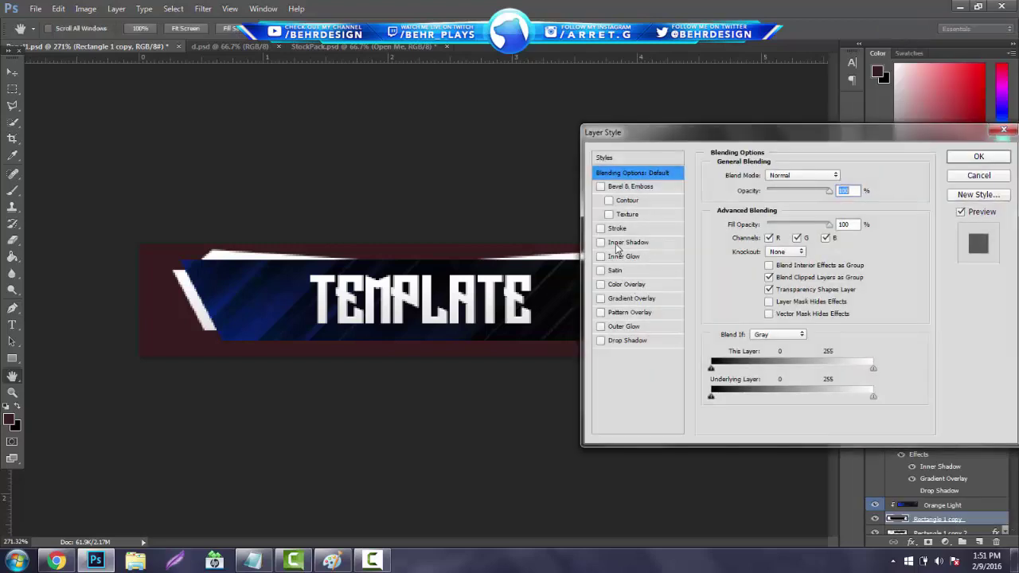
click(619, 257)
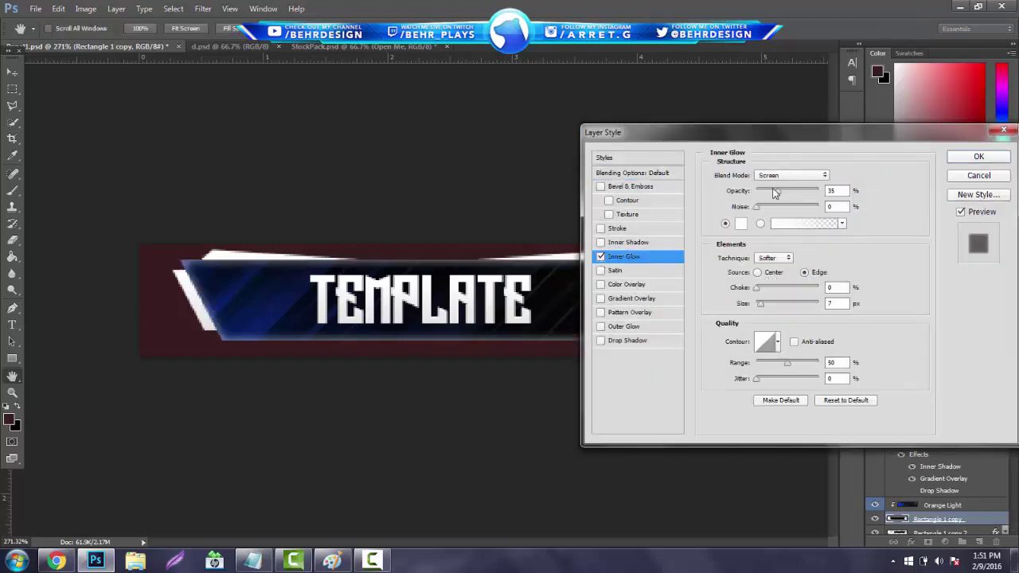
drag(776, 193, 760, 193)
click(764, 176)
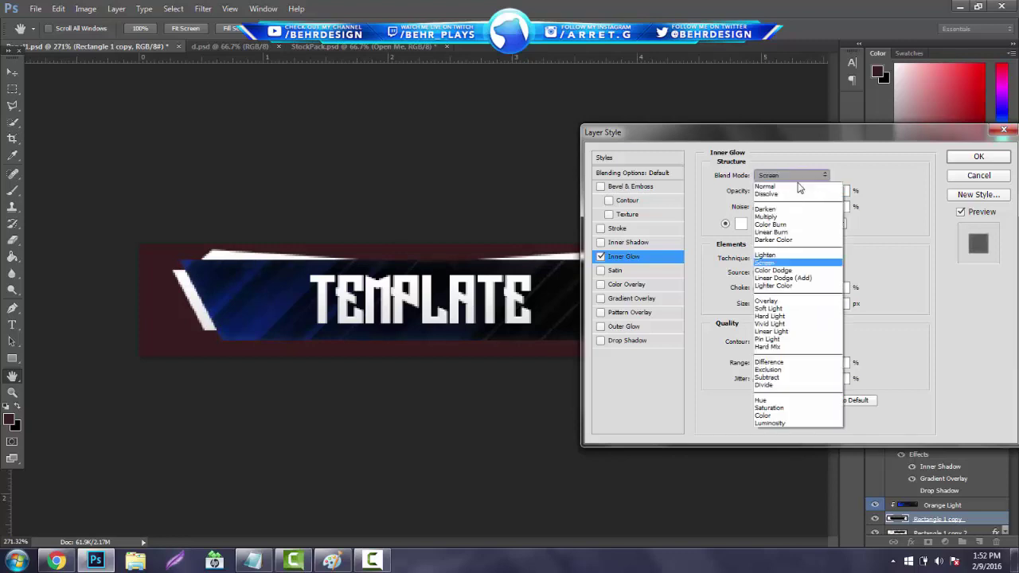
click(783, 310)
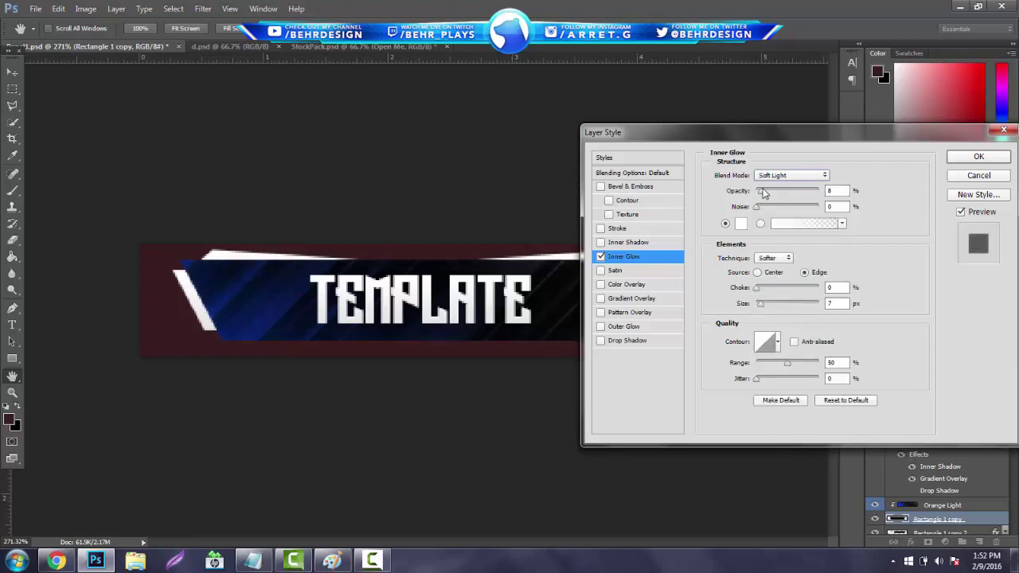
drag(763, 193, 797, 195)
click(977, 155)
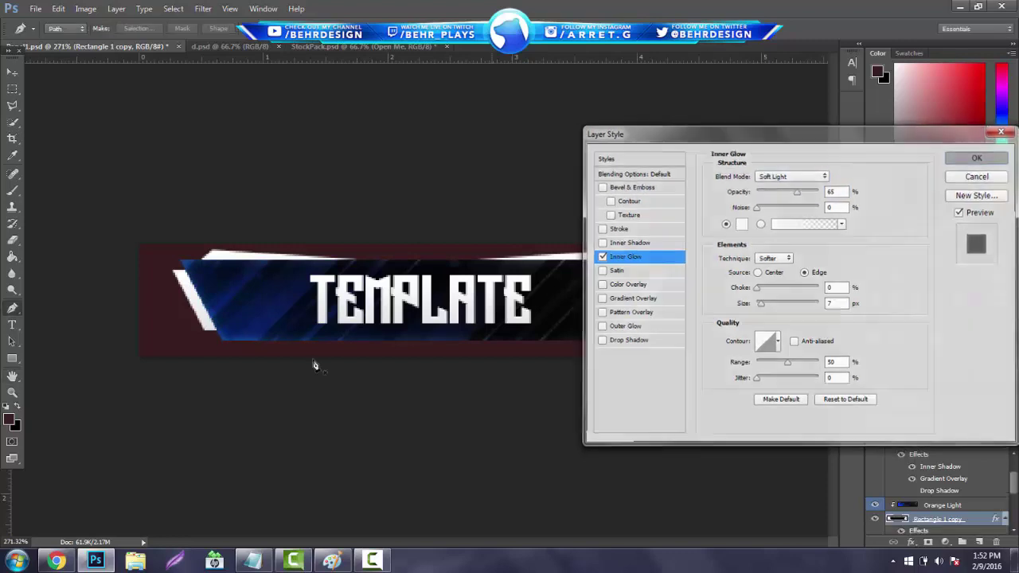
click(12, 393)
drag(398, 315, 458, 309)
- Add a new empty Layer 5 directly above BG
scroll(911, 502, down, 5)
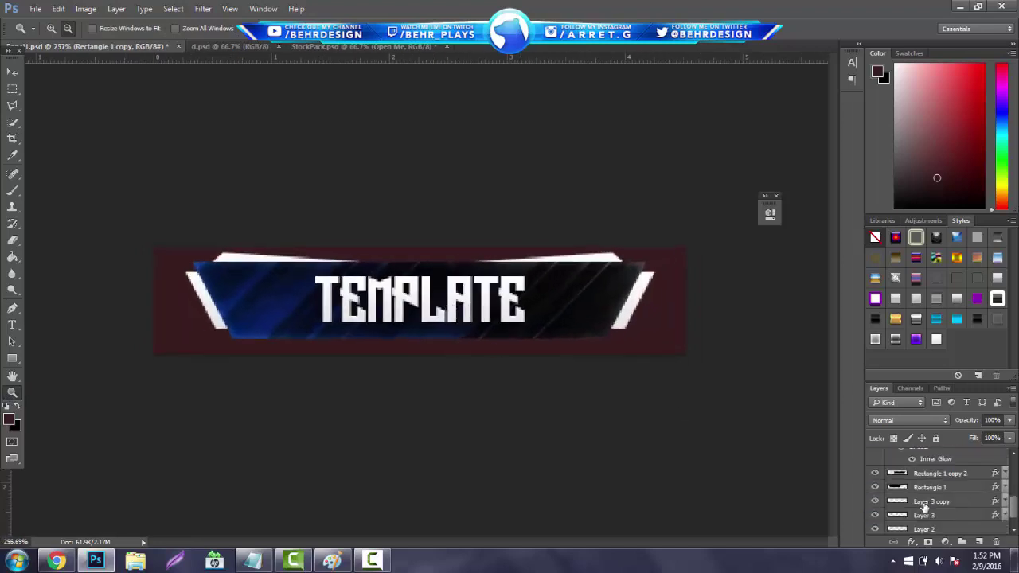
click(876, 528)
click(927, 528)
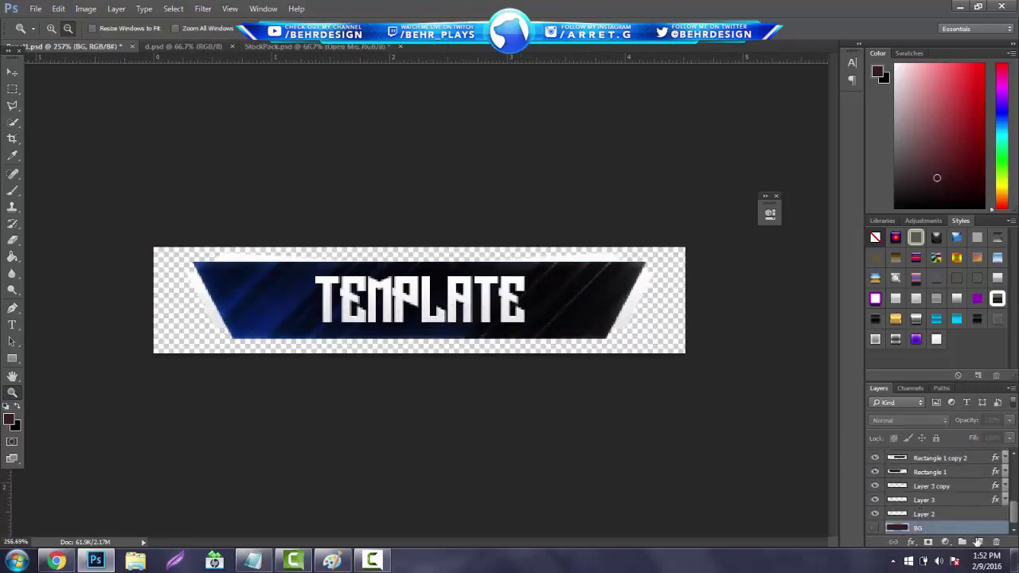
click(979, 542)
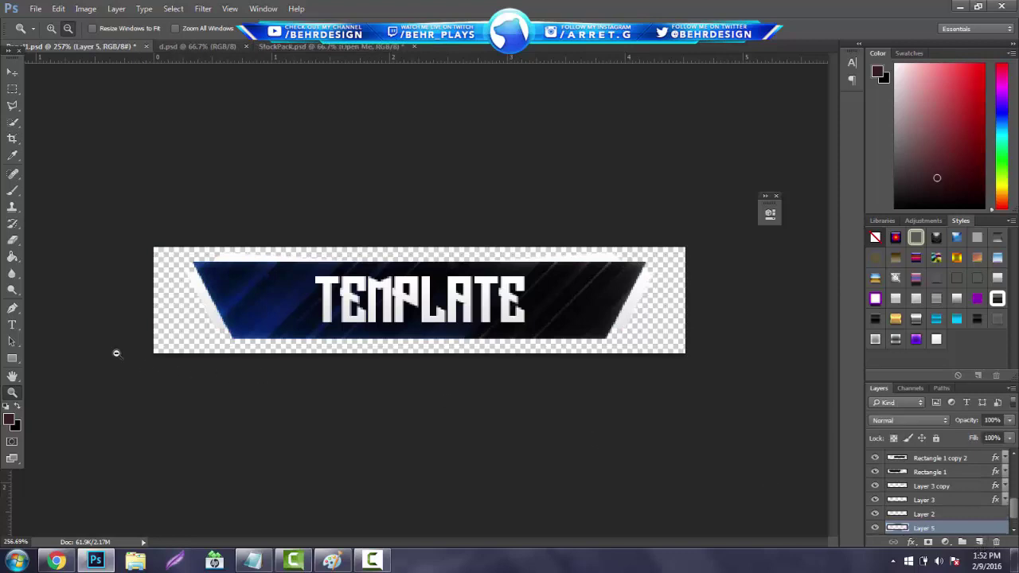
scroll(927, 517, down, 1)
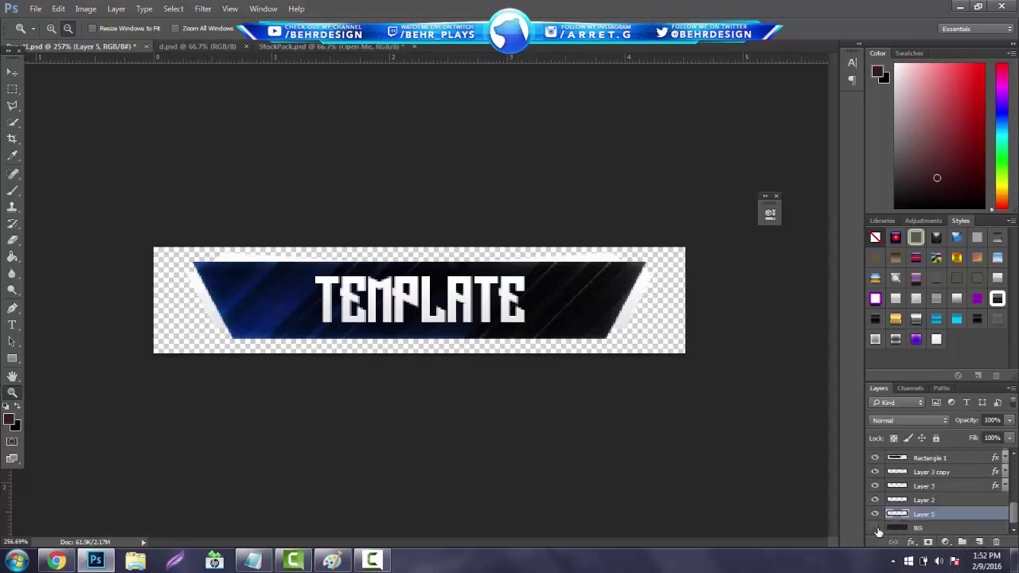
click(875, 528)
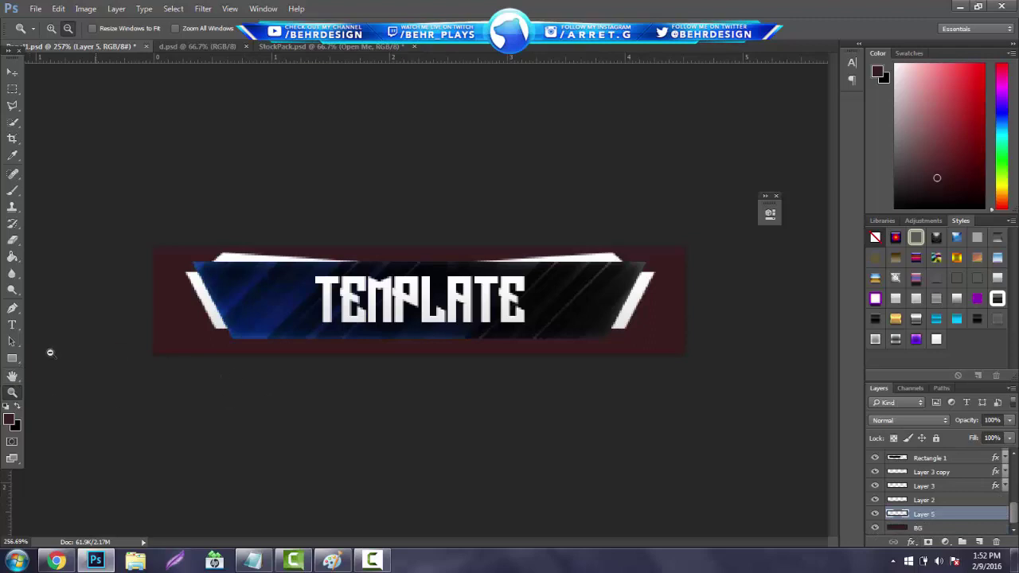
drag(433, 358, 460, 350)
- Lasso a thin selection along the banner's bottom edge
click(11, 105)
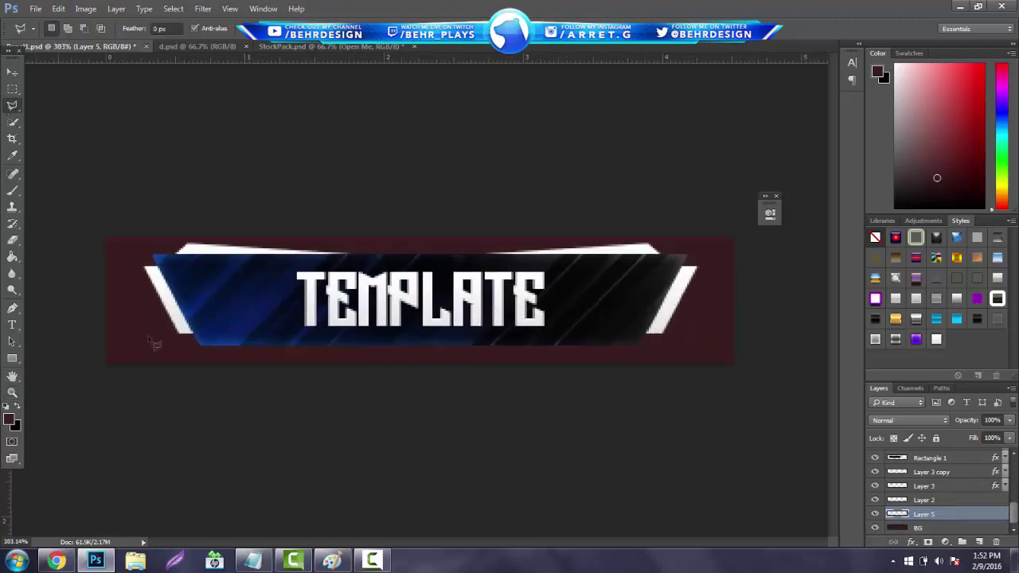
click(192, 345)
click(195, 350)
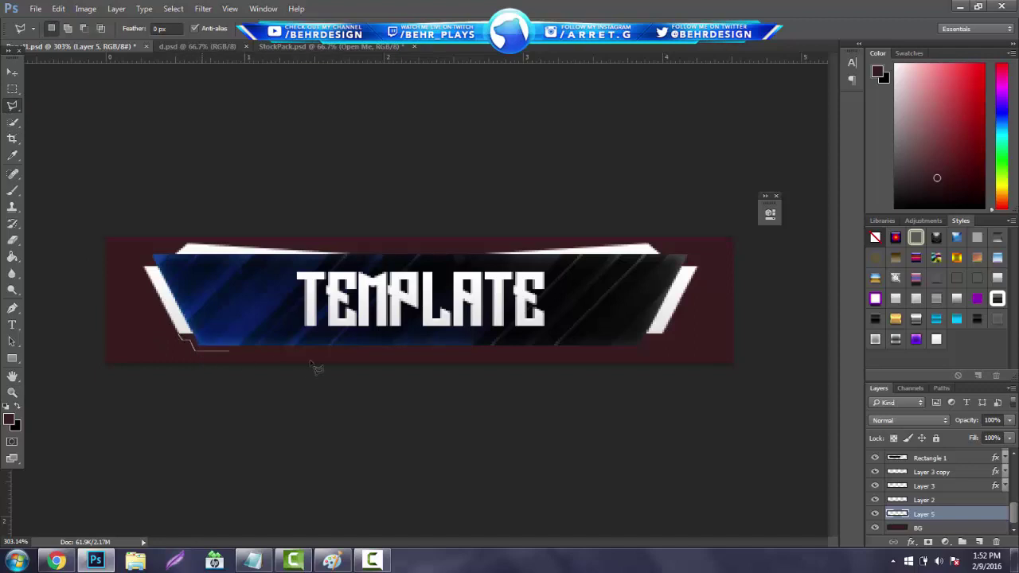
click(664, 343)
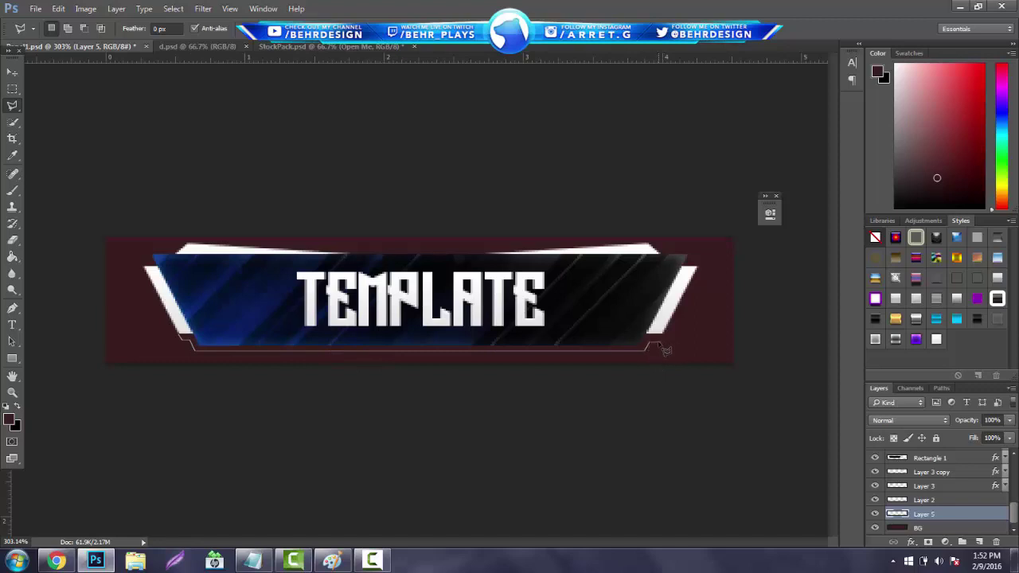
click(657, 334)
click(185, 316)
- Fill the selection with the background colour, deselect, and lower the layer opacity to about 19%
right_click(246, 341)
click(270, 279)
click(493, 158)
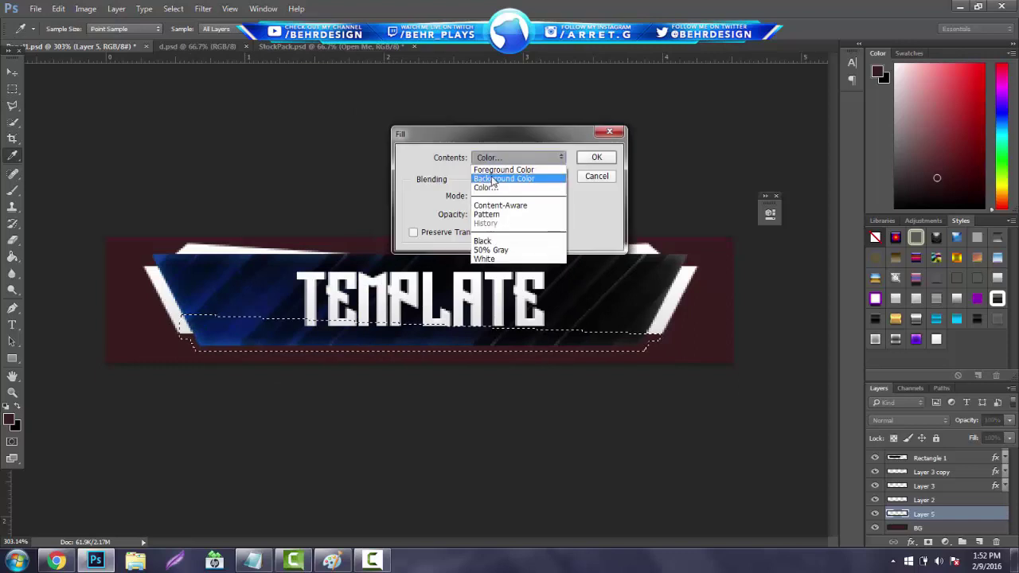
click(495, 179)
key(Return)
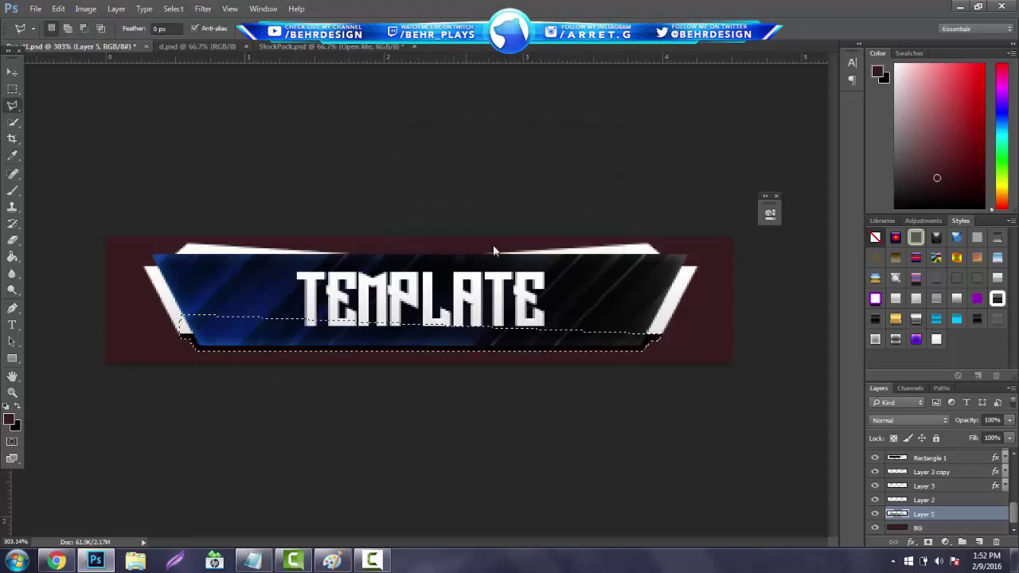
right_click(495, 251)
click(517, 256)
drag(1009, 420, 960, 439)
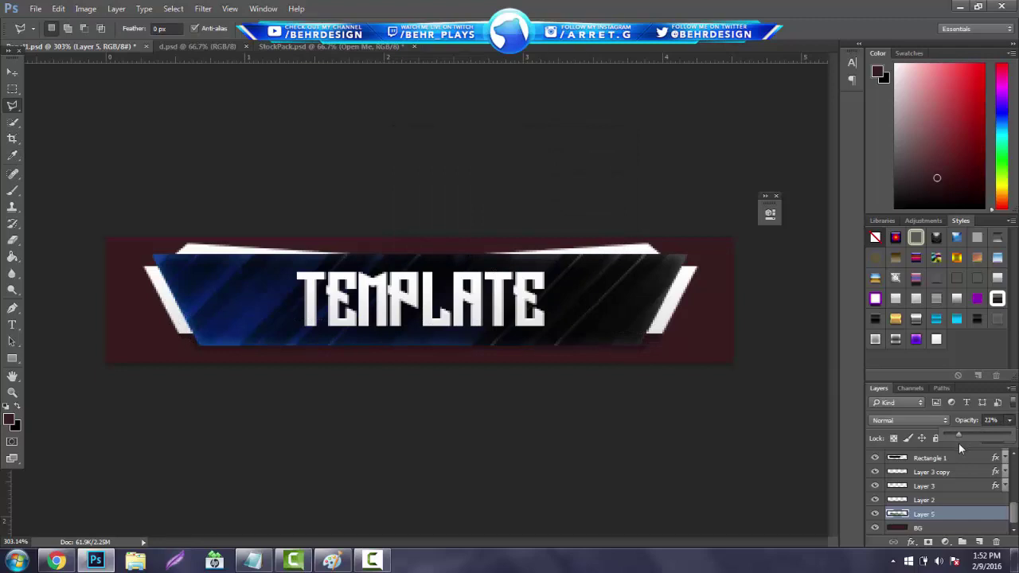
- Add a new Layer 6 and place it between Layer 1 and Layer 4
scroll(925, 491, up, 5)
scroll(925, 491, up, 3)
click(928, 487)
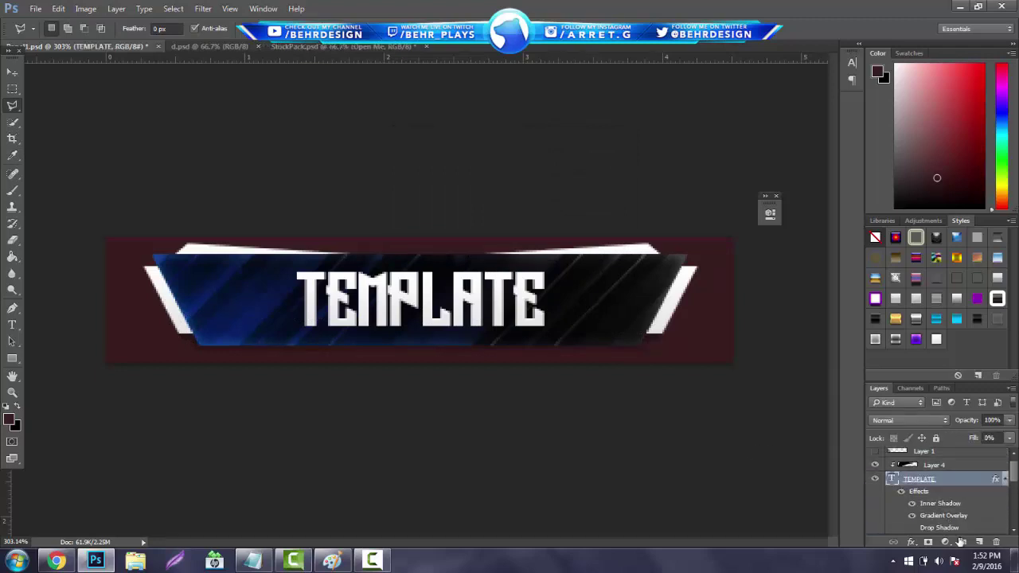
click(978, 542)
drag(938, 480, 935, 452)
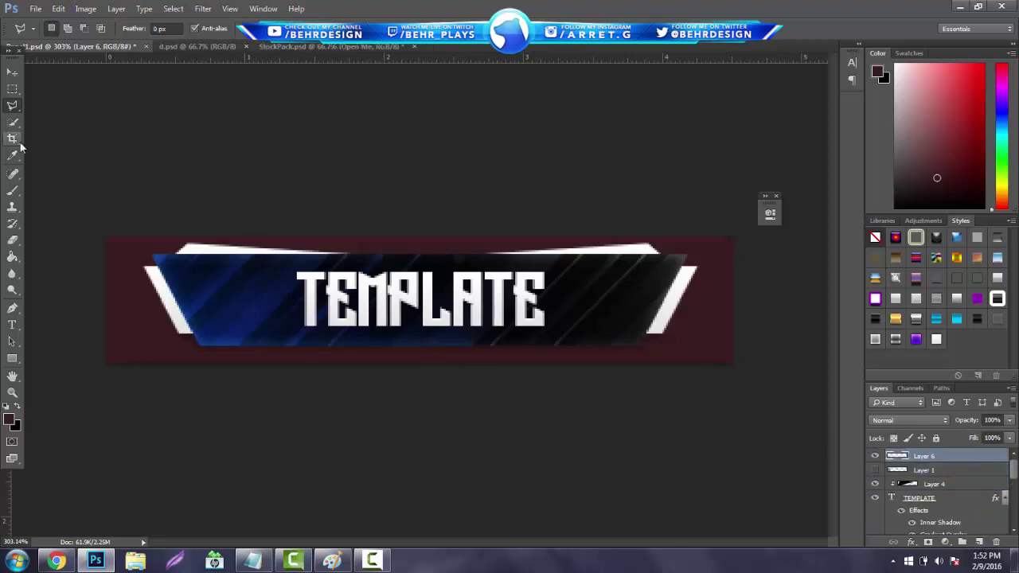
- Fill a thin lasso strip along the left white stripe's inner edge at 20% opacity
click(147, 257)
click(192, 338)
click(148, 257)
right_click(185, 293)
click(239, 467)
click(595, 160)
right_click(381, 230)
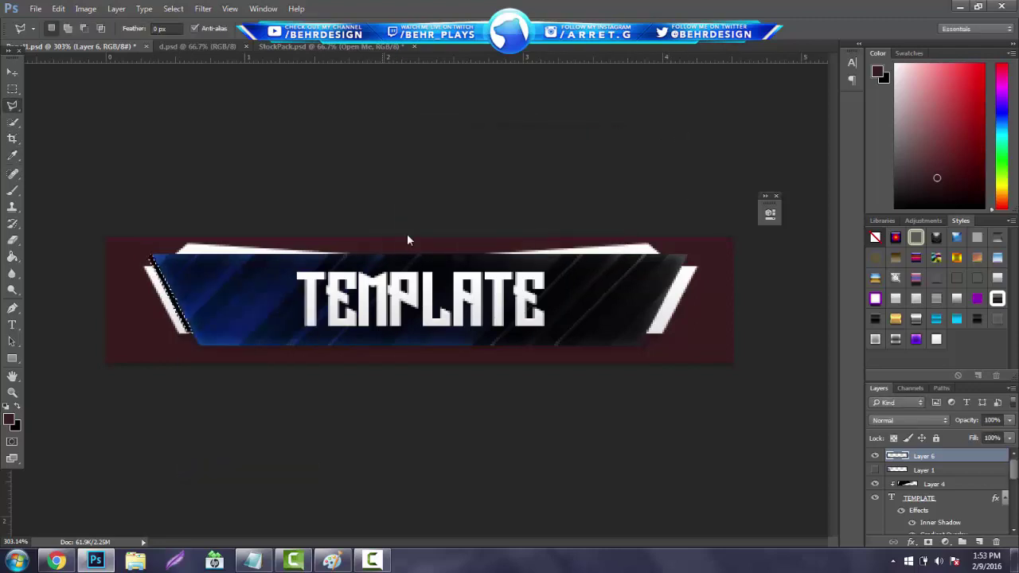
right_click(376, 258)
click(390, 263)
click(1009, 419)
drag(1000, 436, 957, 436)
- Duplicate the shadow strip, flip it horizontally, and move it onto the right stripe
key(ctrl+j)
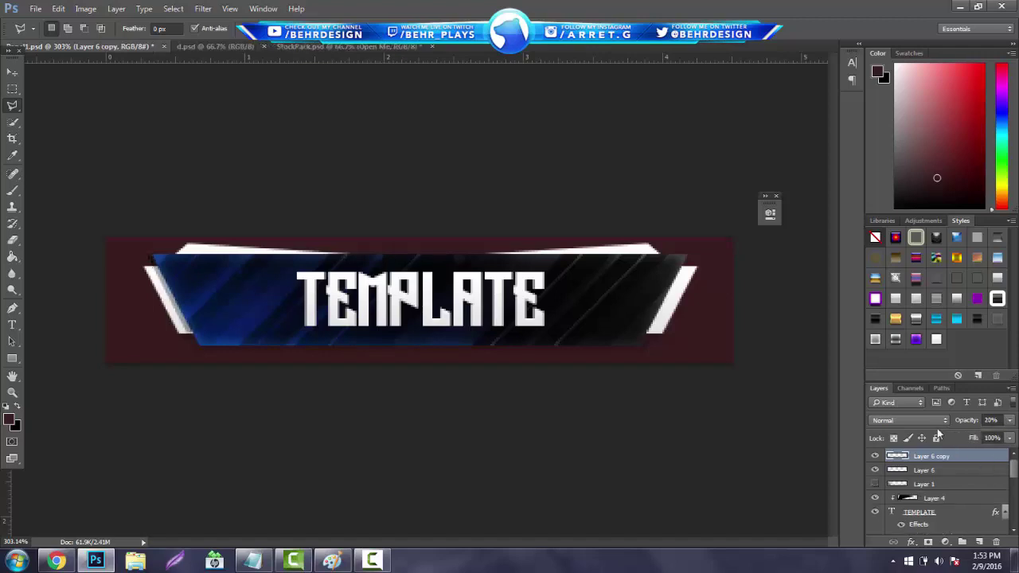
click(58, 7)
mouse_move(213, 269)
click(279, 408)
click(12, 72)
drag(334, 255, 673, 322)
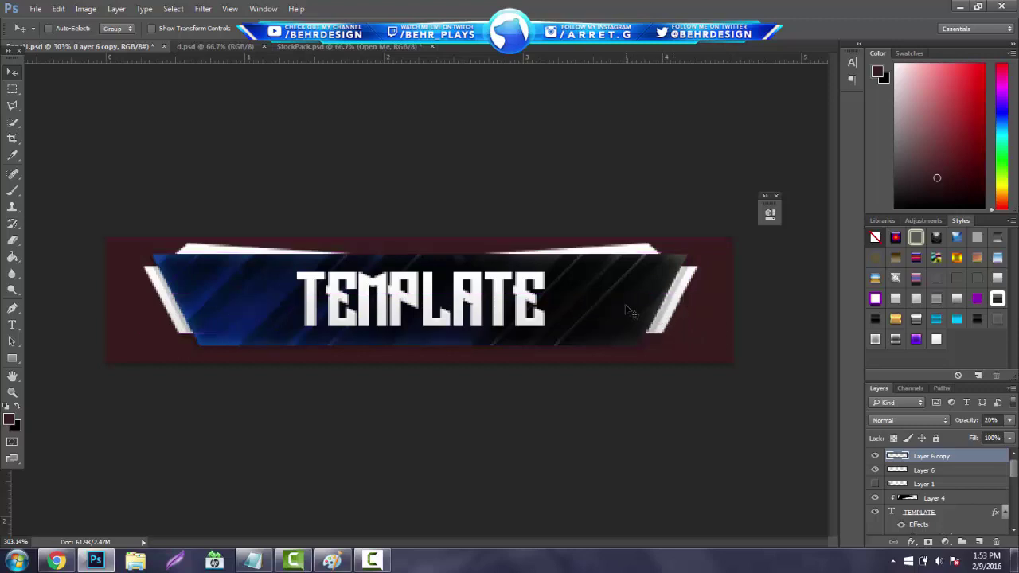
click(5, 392)
drag(289, 291, 225, 298)
scroll(435, 291, up, 1)
scroll(436, 291, up, 2)
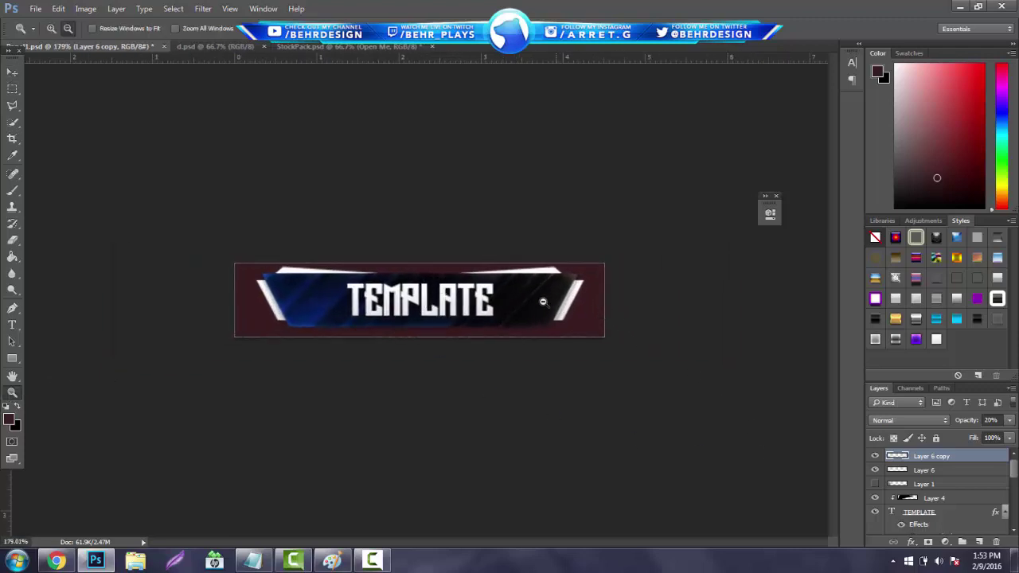
scroll(470, 301, down, 1)
scroll(470, 301, up, 3)
scroll(473, 296, down, 2)
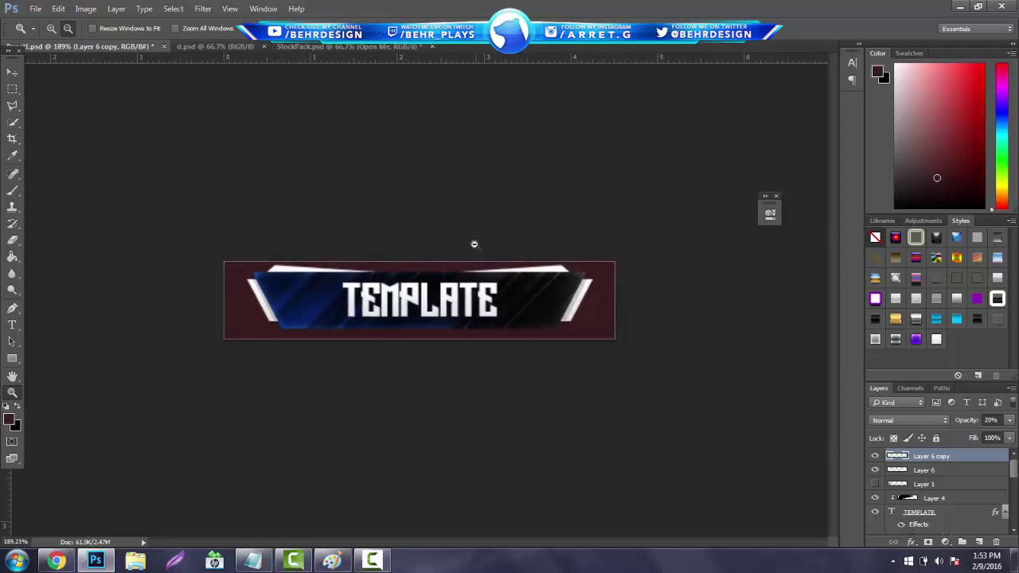
scroll(474, 244, down, 2)
scroll(464, 248, up, 2)
scroll(469, 247, down, 2)
scroll(433, 278, down, 3)
scroll(438, 287, up, 2)
scroll(1002, 501, down, 5)
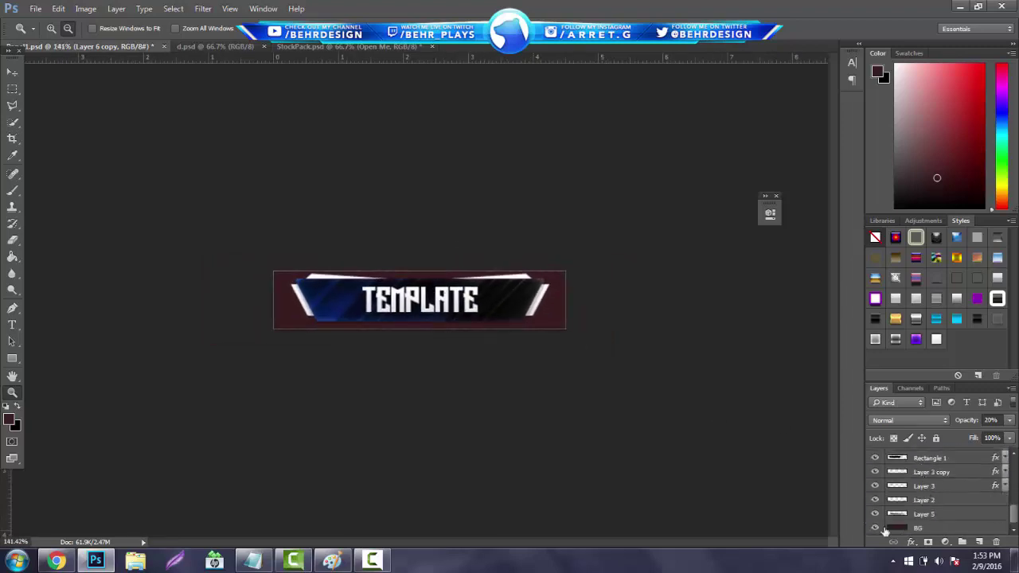
- Hide the BG layer so the banner sits on transparency, then save it as a PNG named Panel1
click(875, 529)
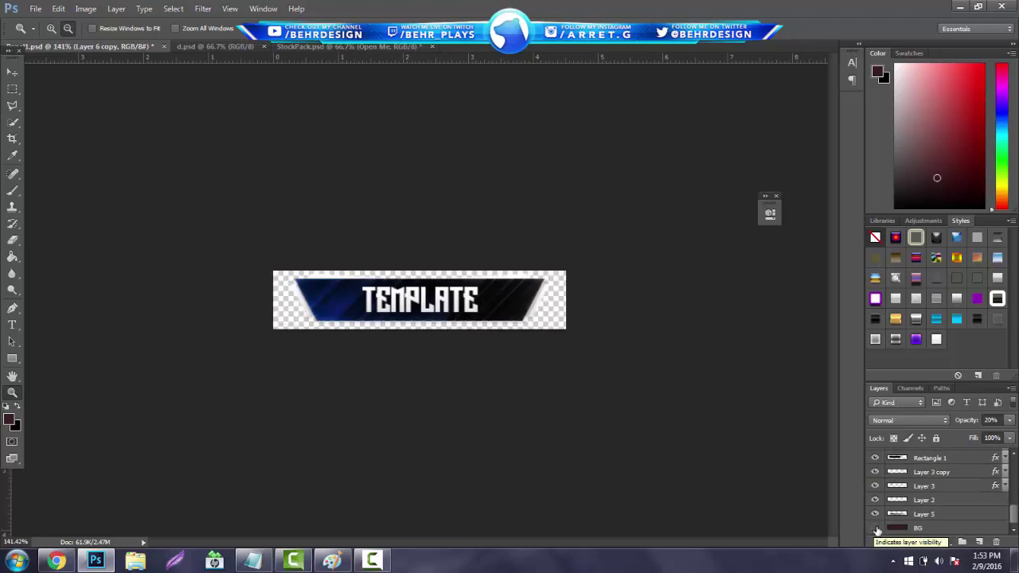
click(35, 9)
click(54, 150)
click(191, 256)
click(151, 412)
click(224, 255)
click(157, 420)
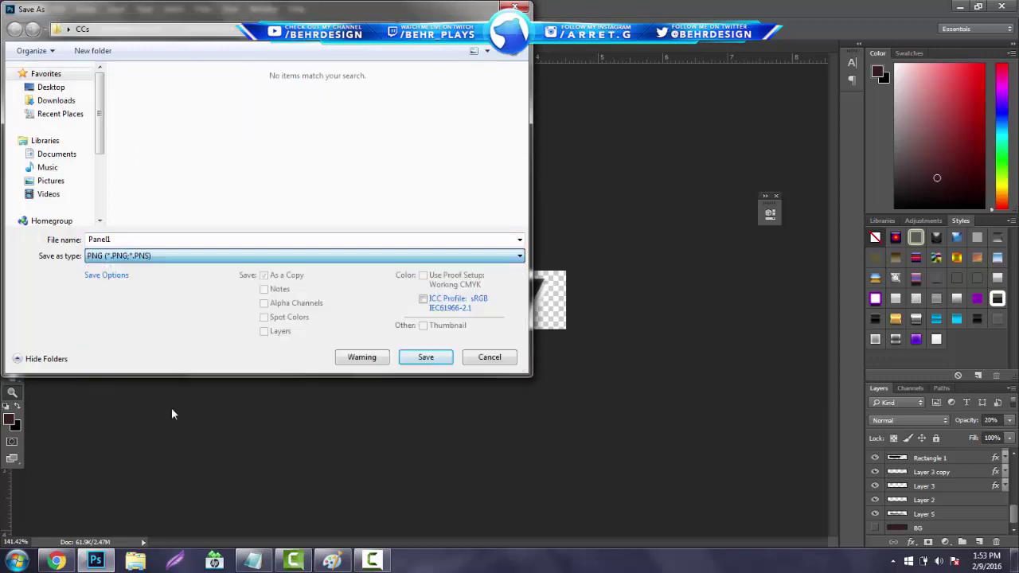
click(487, 358)
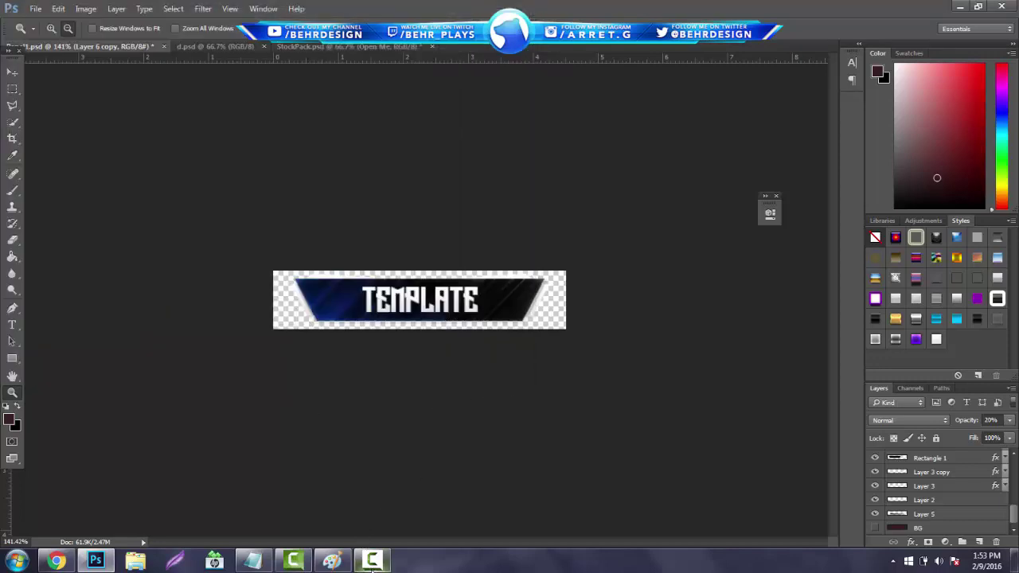
click(371, 561)
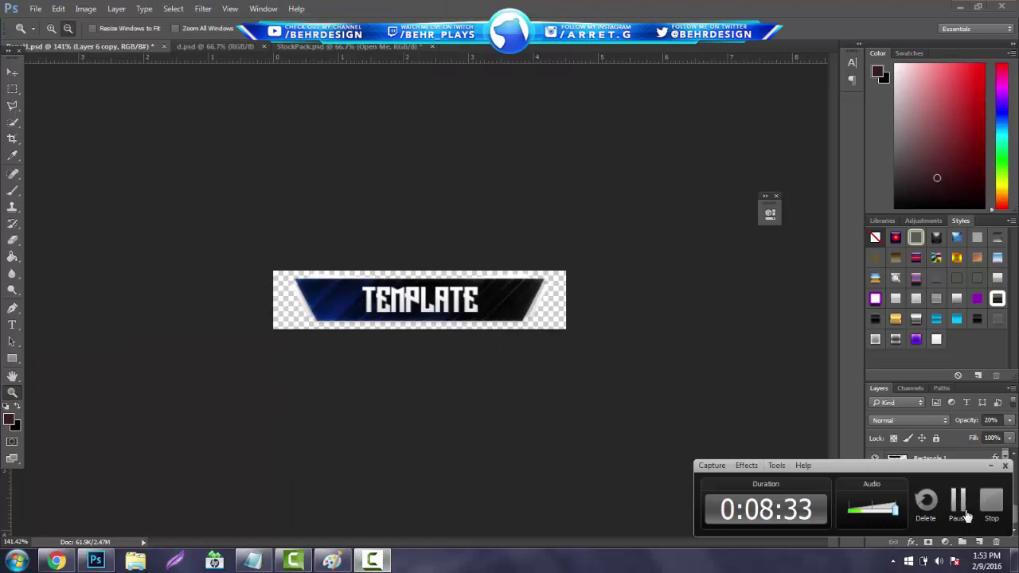